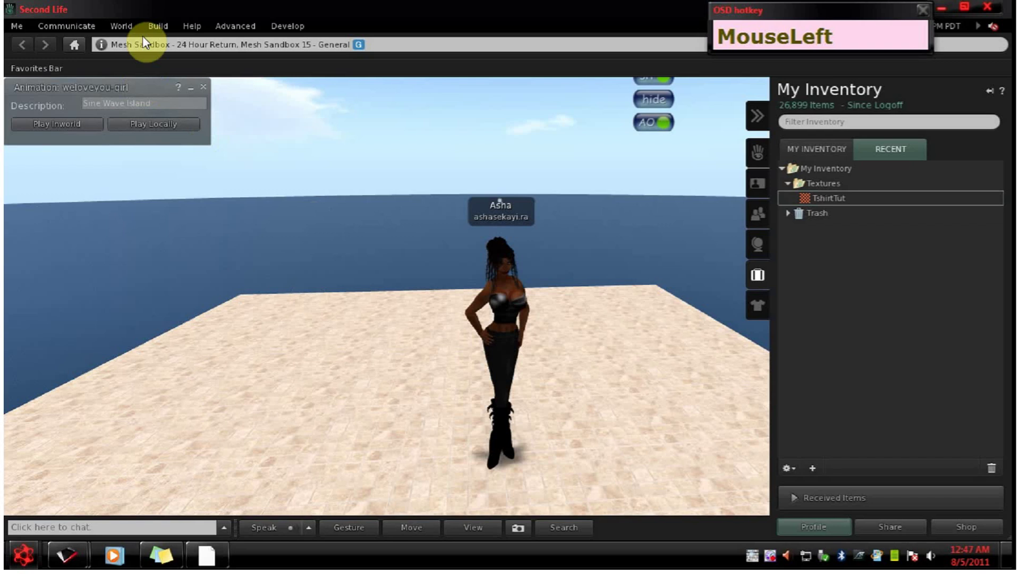
- Upload alphaDone.tga as a texture for L$10 and dismiss the payment notice
{"action": "left_click", "coordinate": [153, 23]}
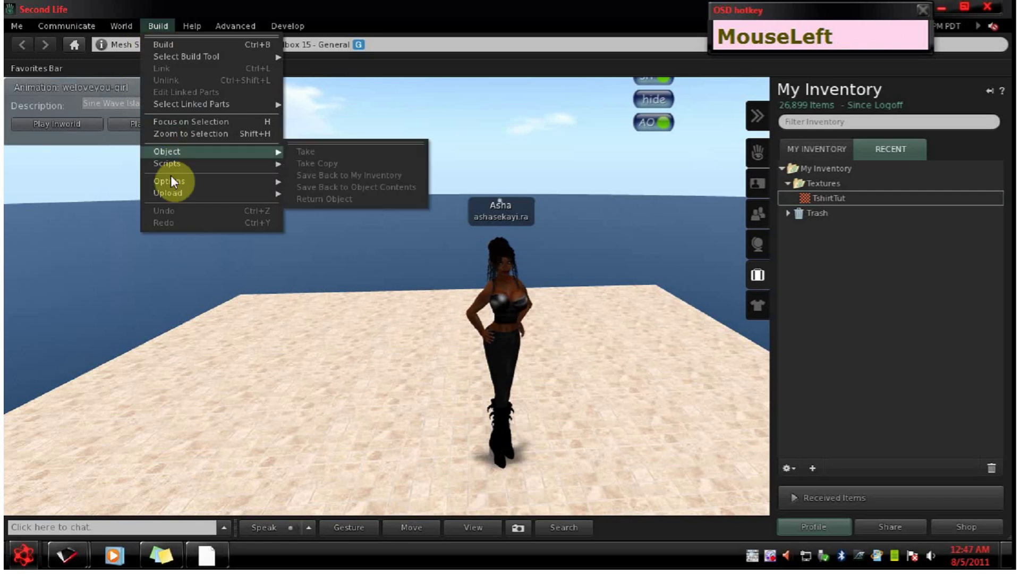
{"action": "mouse_move", "coordinate": [174, 195]}
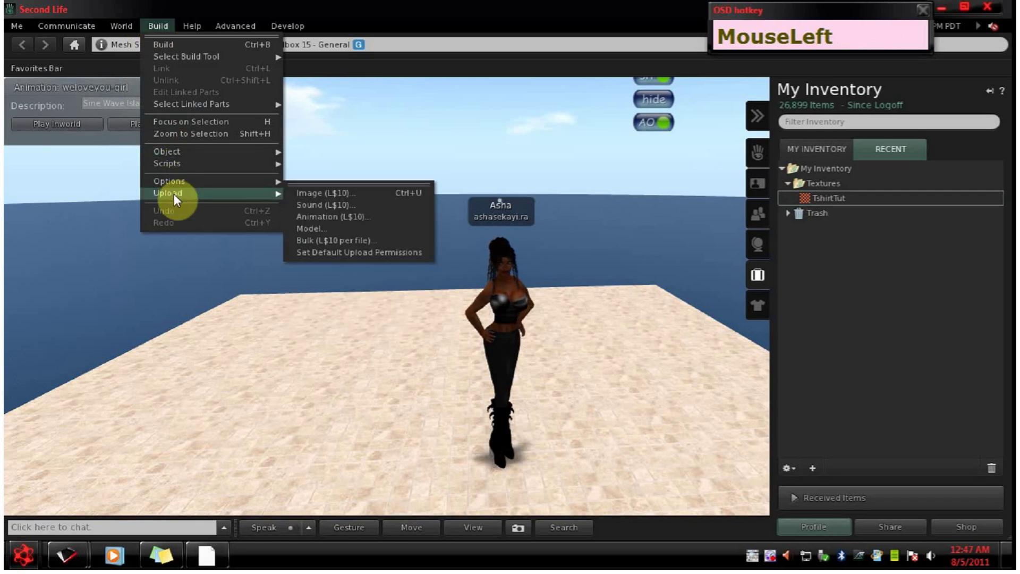
{"action": "left_click", "coordinate": [323, 195]}
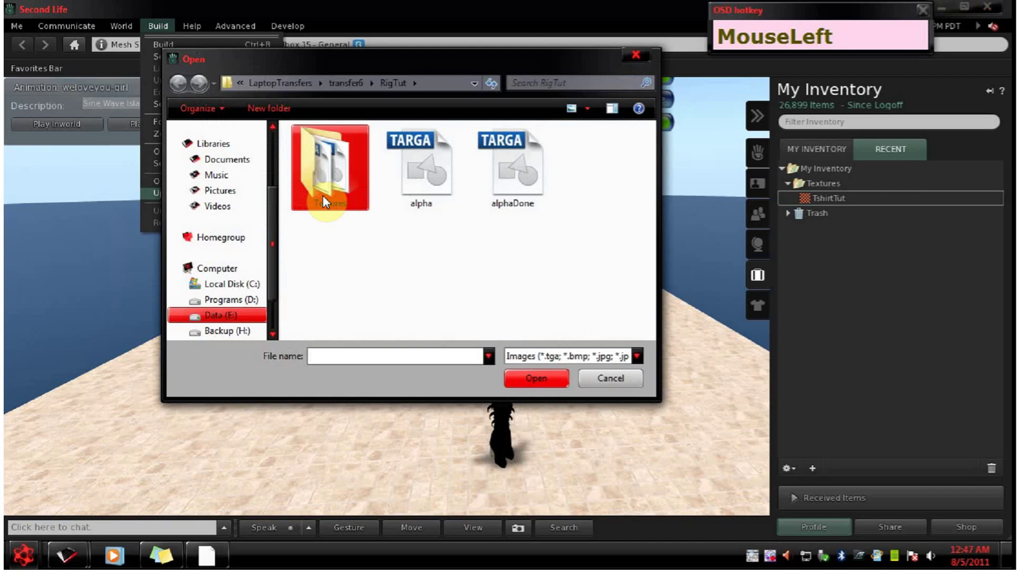
{"action": "left_click", "coordinate": [507, 169]}
{"action": "left_click", "coordinate": [539, 378]}
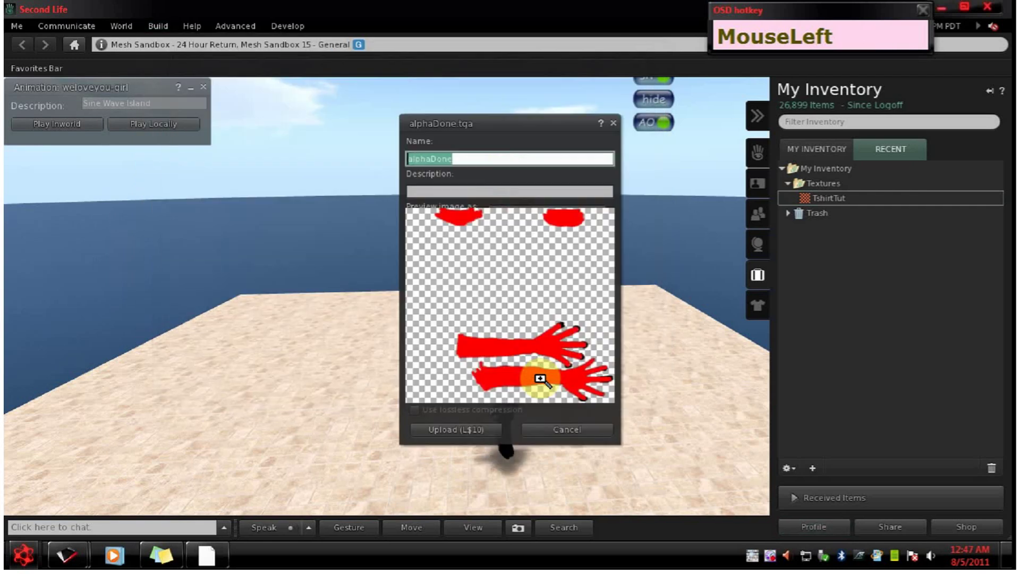
{"action": "left_click", "coordinate": [455, 431]}
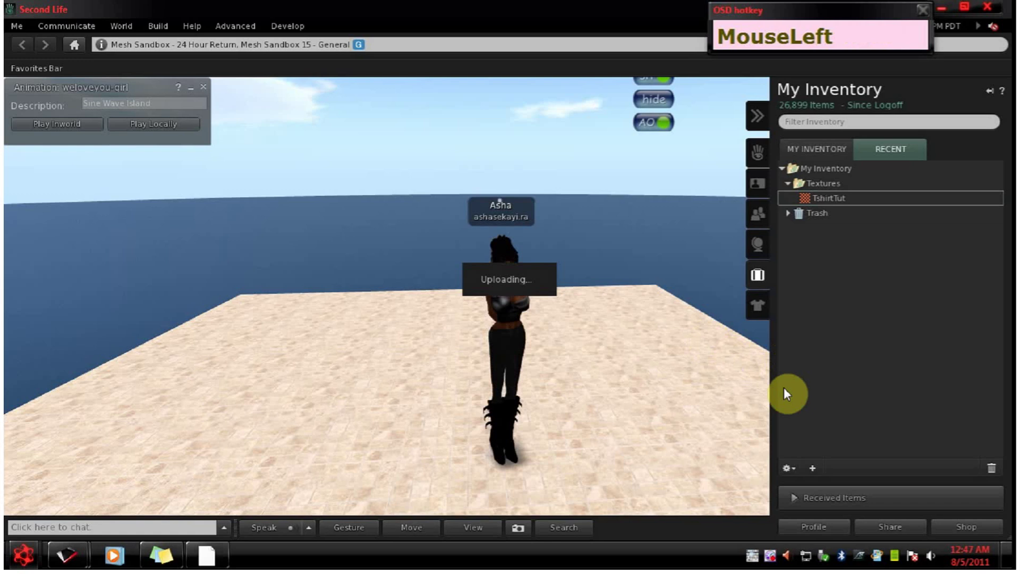
{"action": "left_click", "coordinate": [644, 496]}
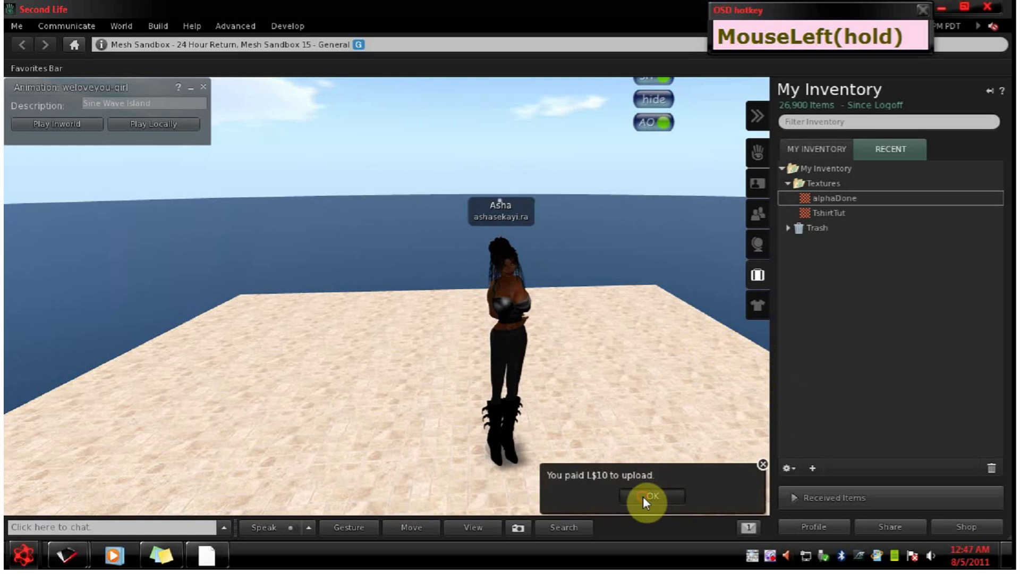
- Create a new alpha clothing item named ShirtAlpha
{"action": "left_click", "coordinate": [813, 468]}
{"action": "mouse_move", "coordinate": [834, 435]}
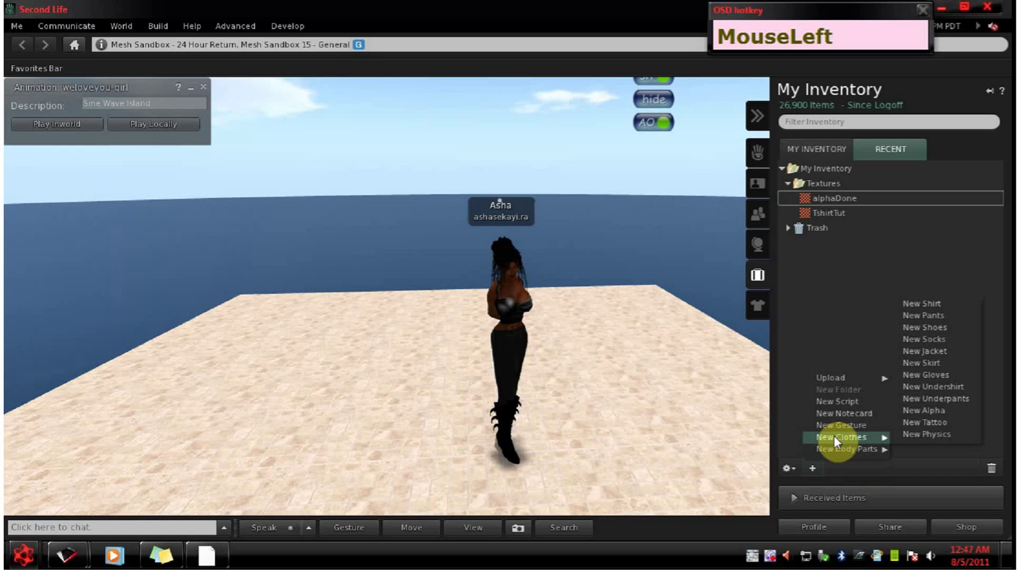
{"action": "left_click", "coordinate": [933, 409]}
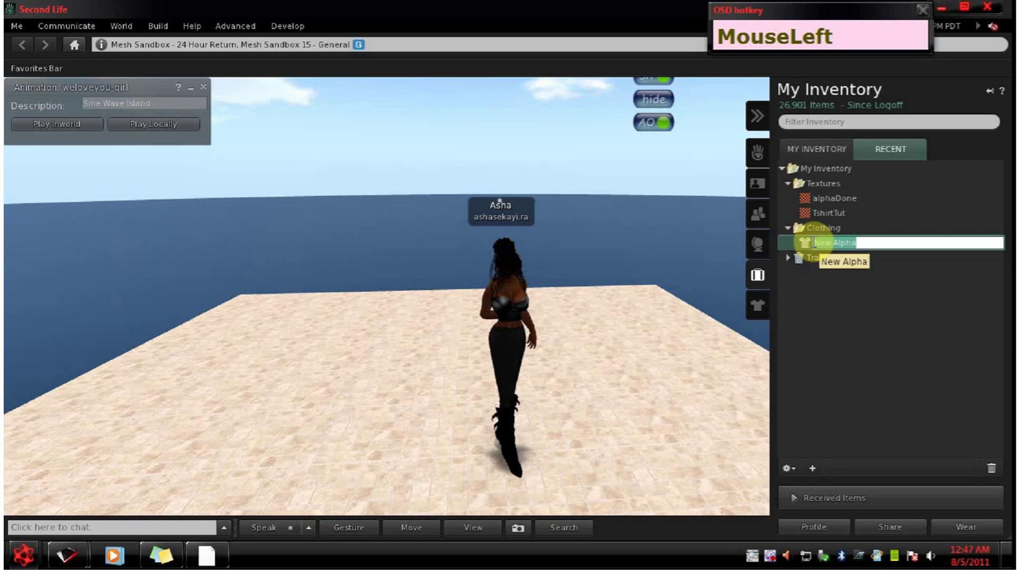
{"action": "type", "text": "ShirtA"}
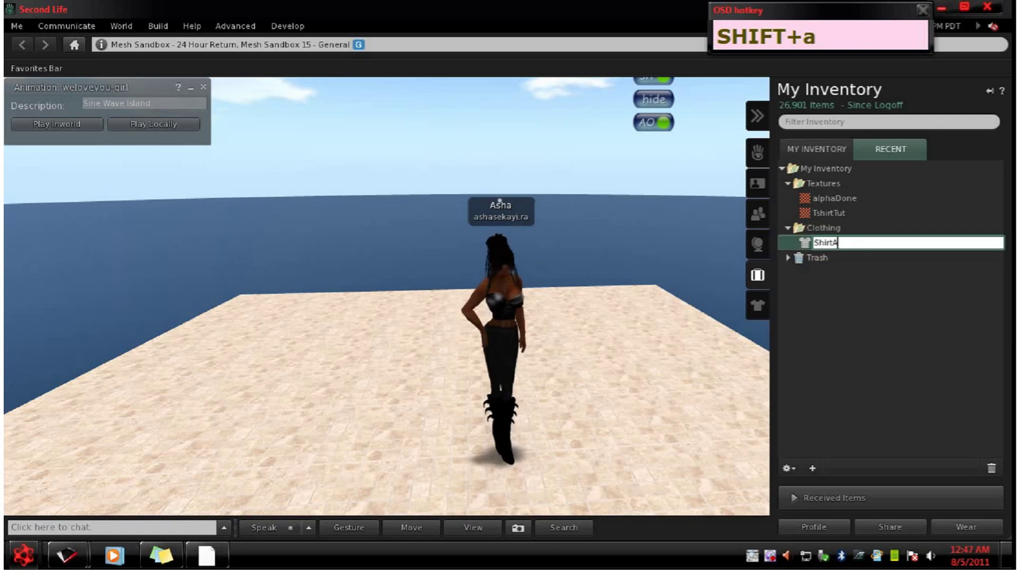
{"action": "type", "text": "lpha"}
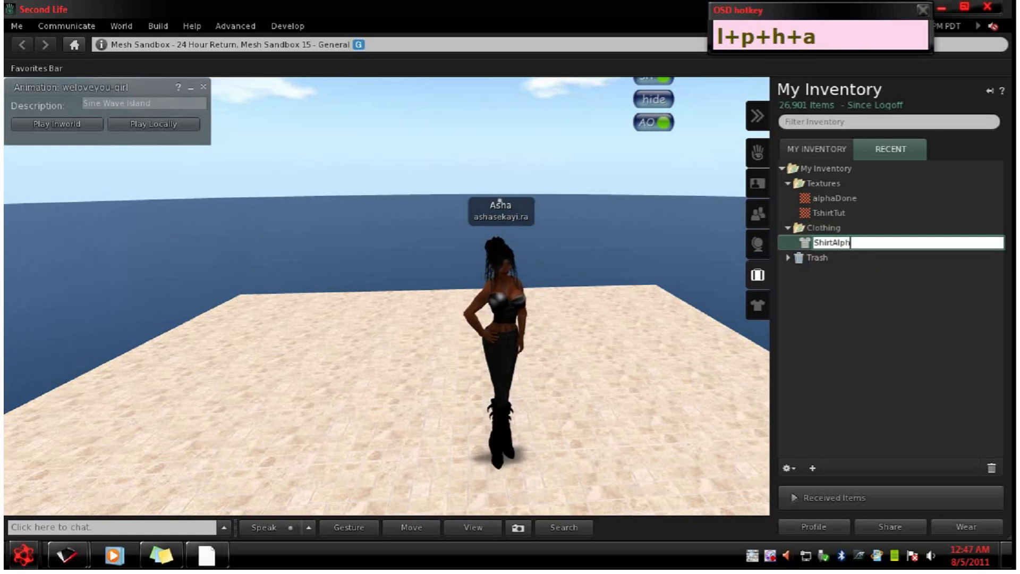
{"action": "key", "text": "Return"}
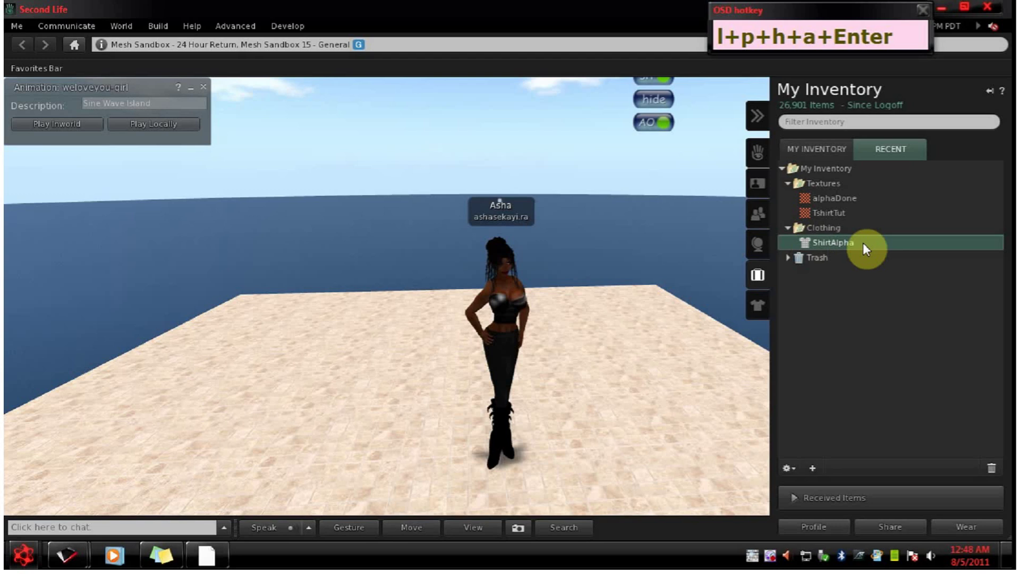
- Wear ShirtAlpha on the avatar
{"action": "right_click", "coordinate": [865, 241]}
{"action": "left_click", "coordinate": [904, 348]}
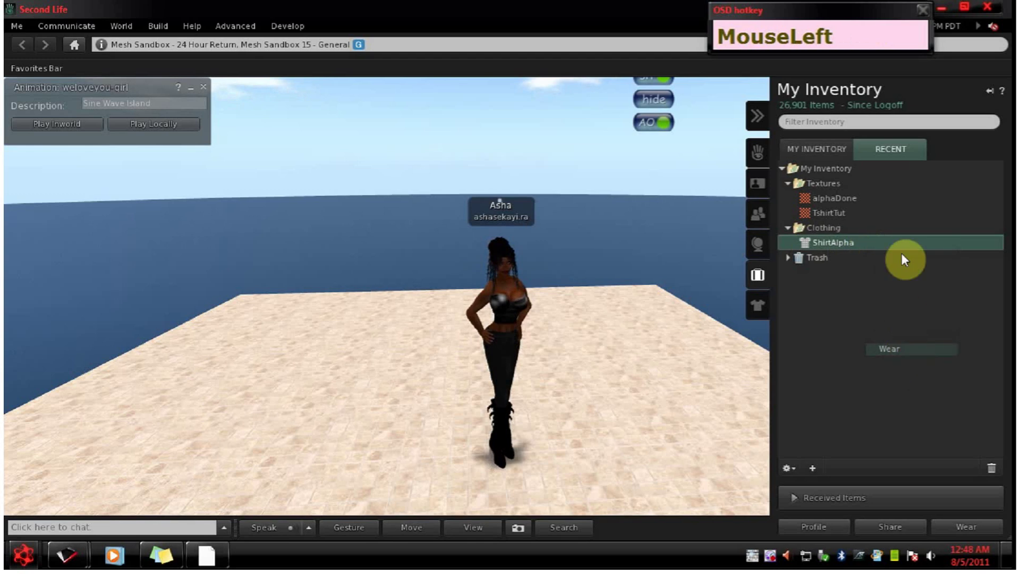
{"action": "right_click", "coordinate": [906, 273]}
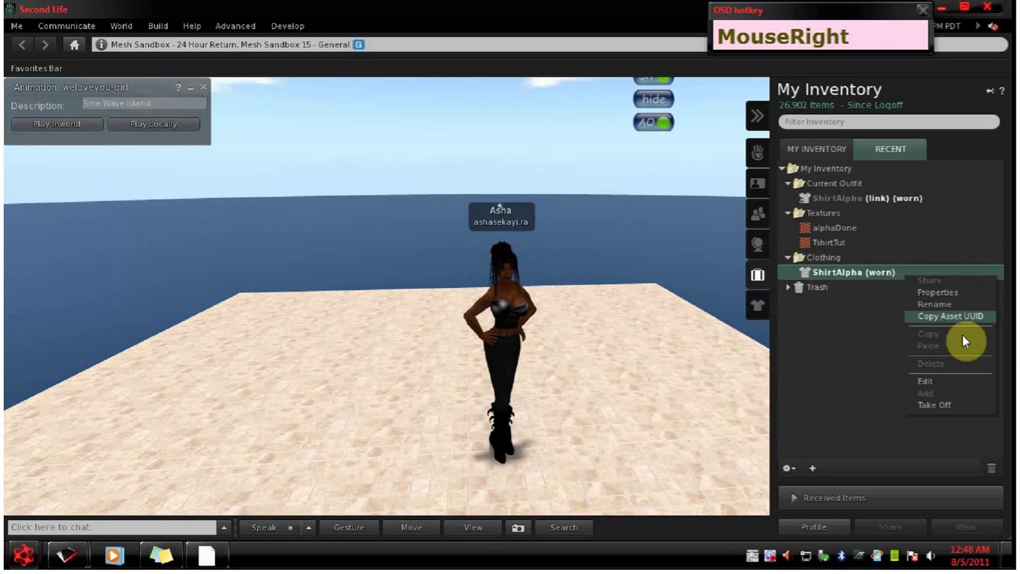
- Enable ShirtAlpha's Upper Alpha with the alphaDone texture, save it, and return to worn items
{"action": "left_click", "coordinate": [939, 380]}
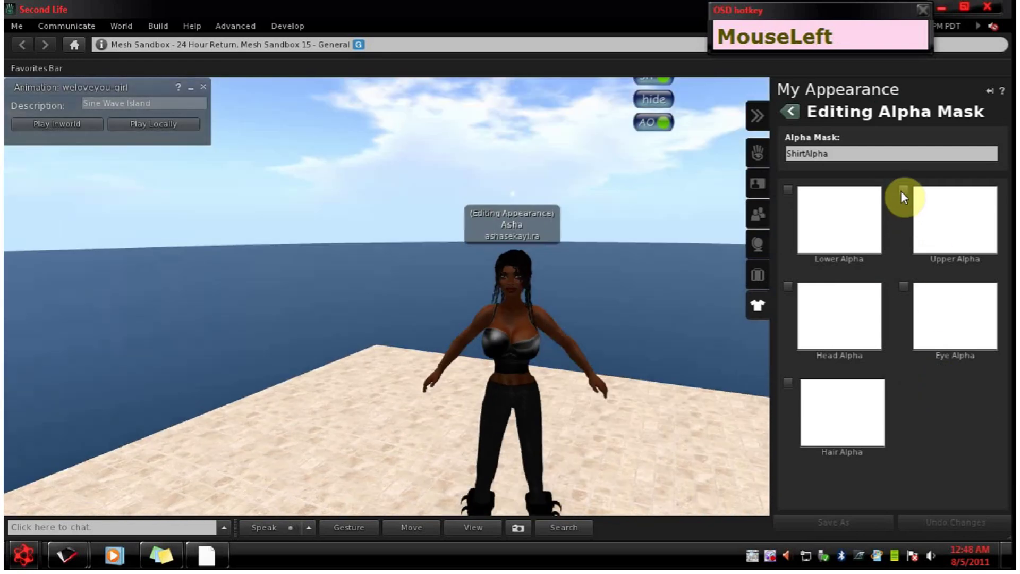
{"action": "left_click", "coordinate": [904, 189]}
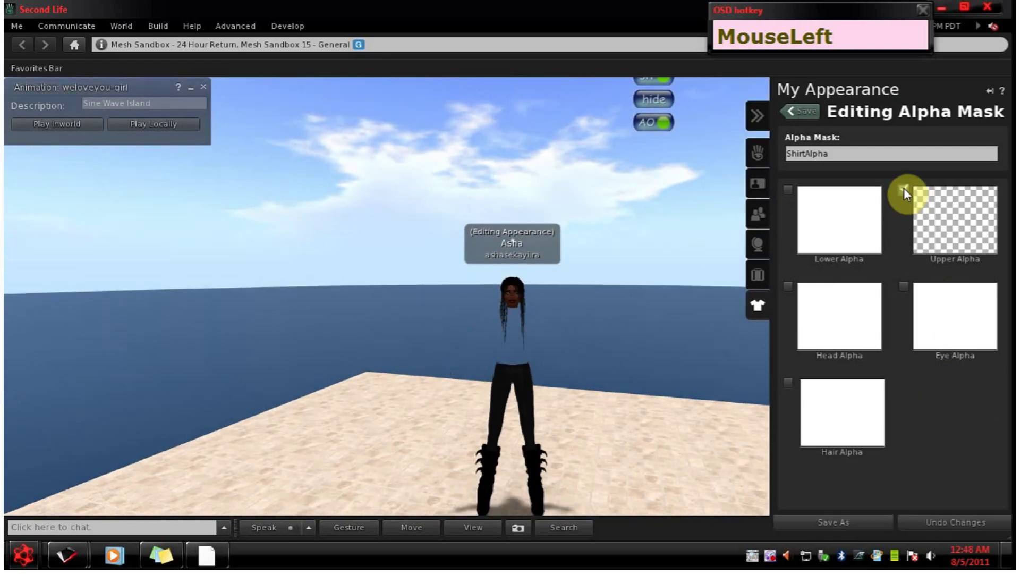
{"action": "left_click", "coordinate": [956, 212]}
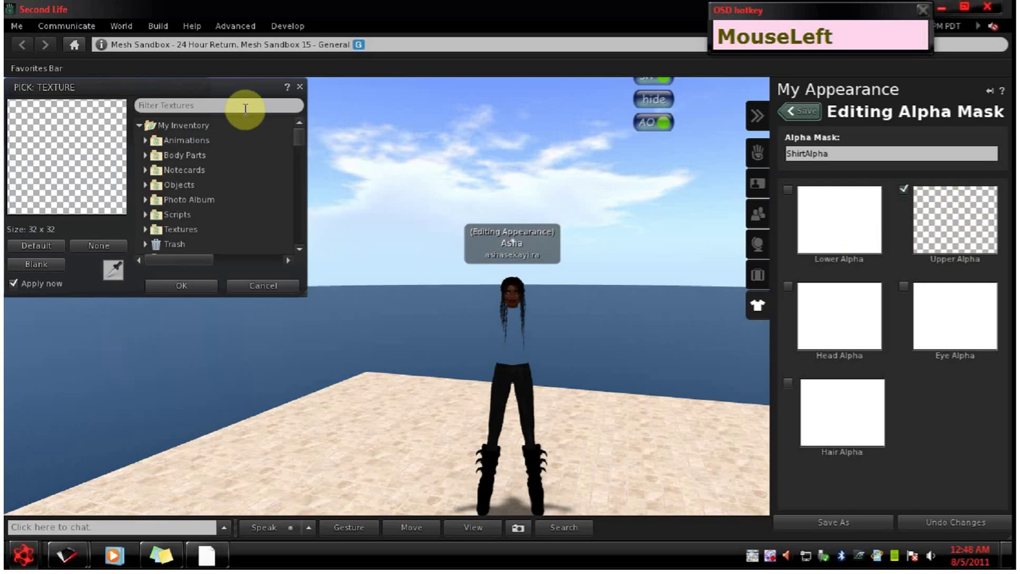
{"action": "left_click", "coordinate": [244, 109]}
{"action": "type", "text": "al"}
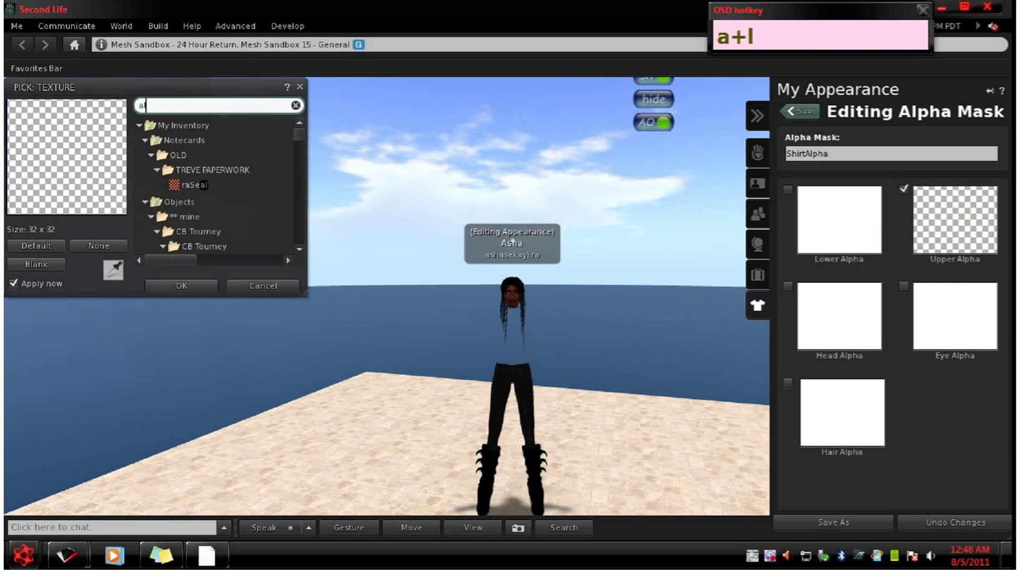
{"action": "type", "text": "ph"}
{"action": "key", "text": "BackSpace"}
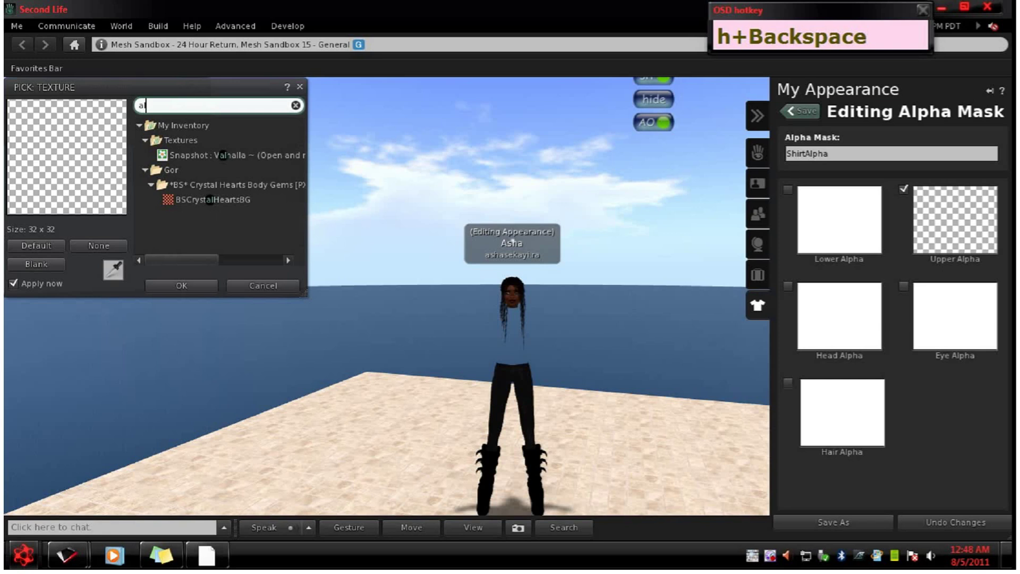
{"action": "type", "text": "pha"}
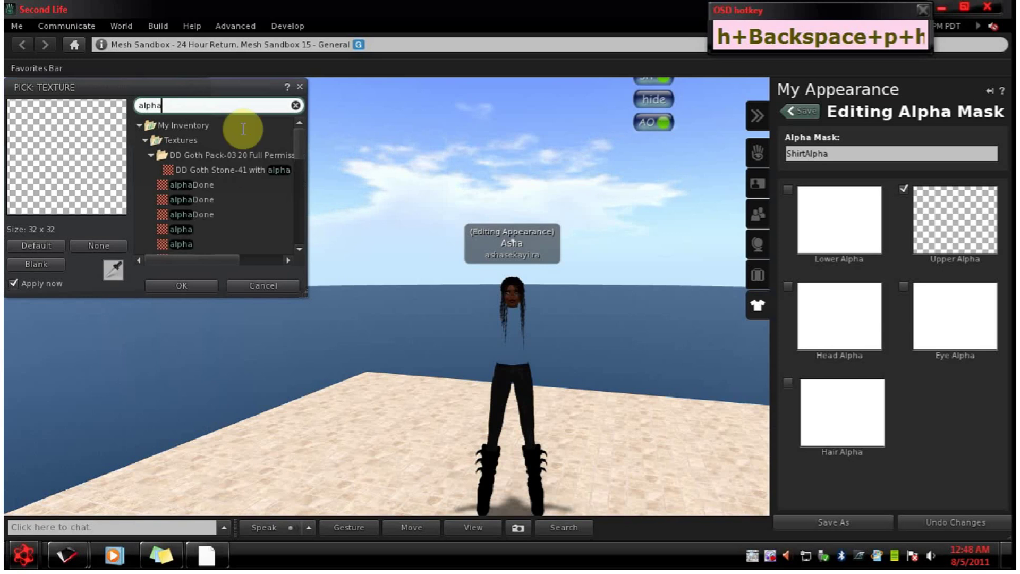
{"action": "left_click", "coordinate": [203, 185]}
{"action": "left_click", "coordinate": [205, 287]}
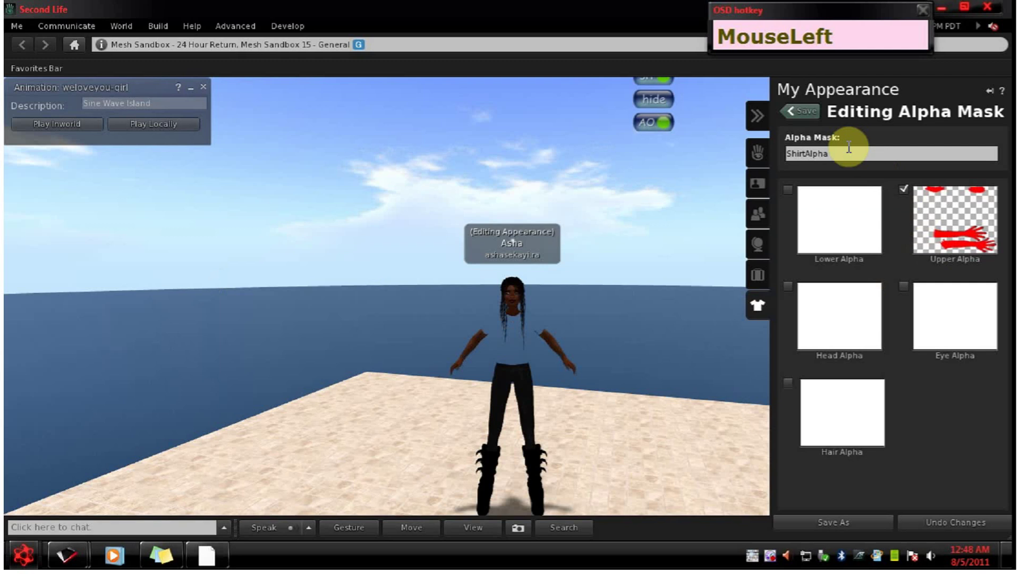
{"action": "left_click", "coordinate": [807, 111]}
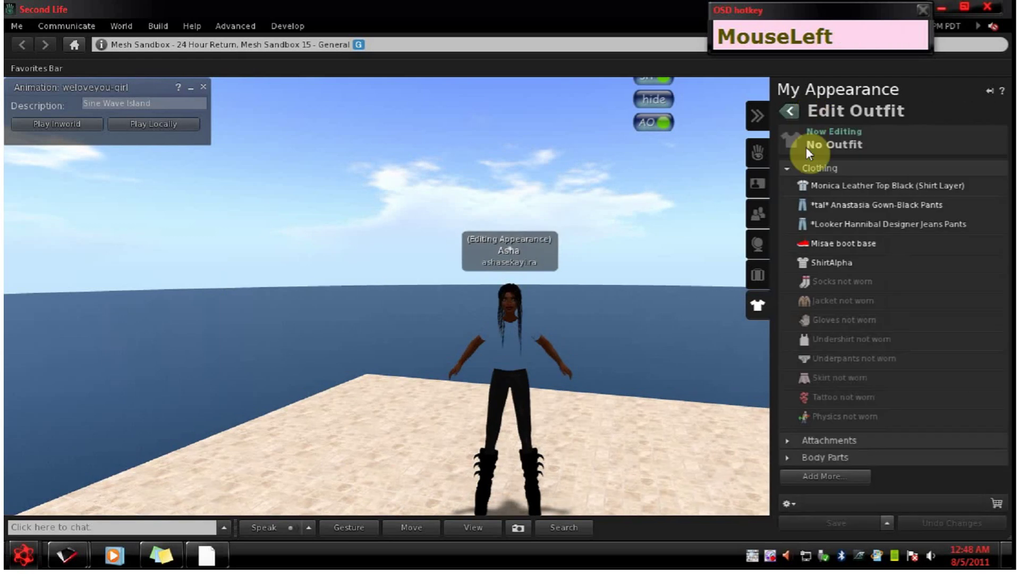
{"action": "left_click", "coordinate": [795, 107]}
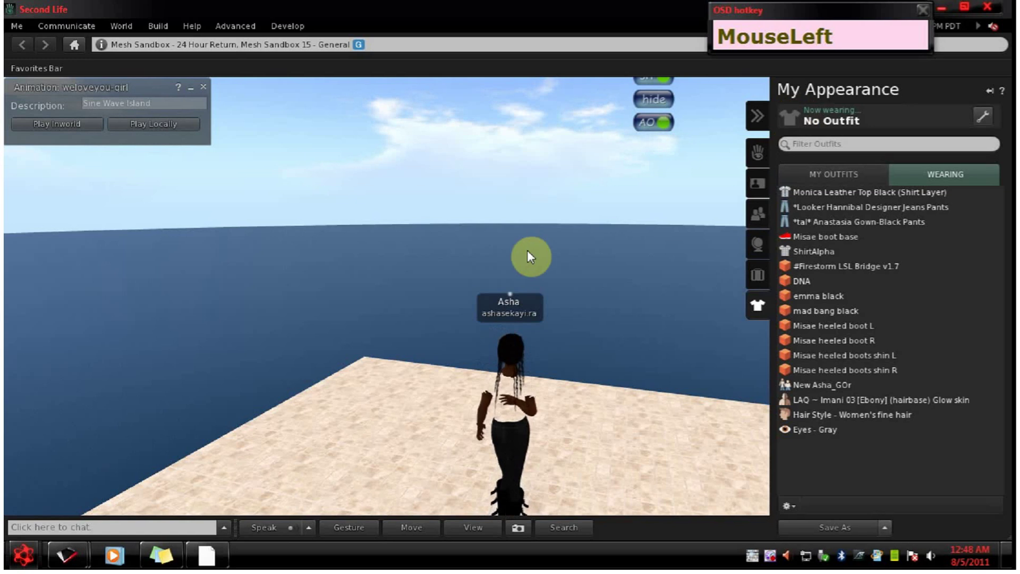
- Load TshirtLOD3.dae into the Upload Model window via Build > Upload > Model
{"action": "left_click", "coordinate": [158, 26]}
{"action": "mouse_move", "coordinate": [167, 195]}
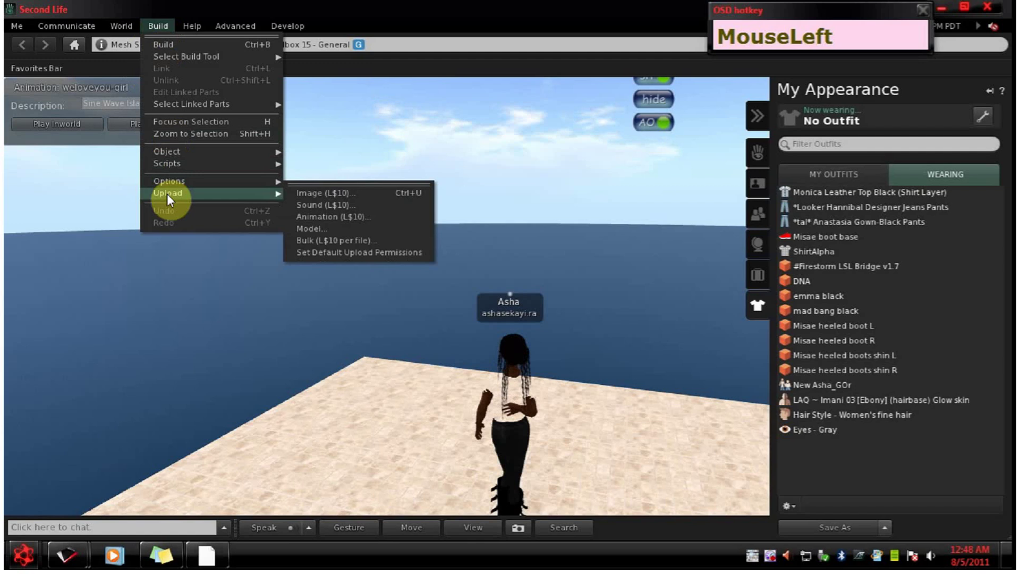
{"action": "left_click", "coordinate": [307, 229]}
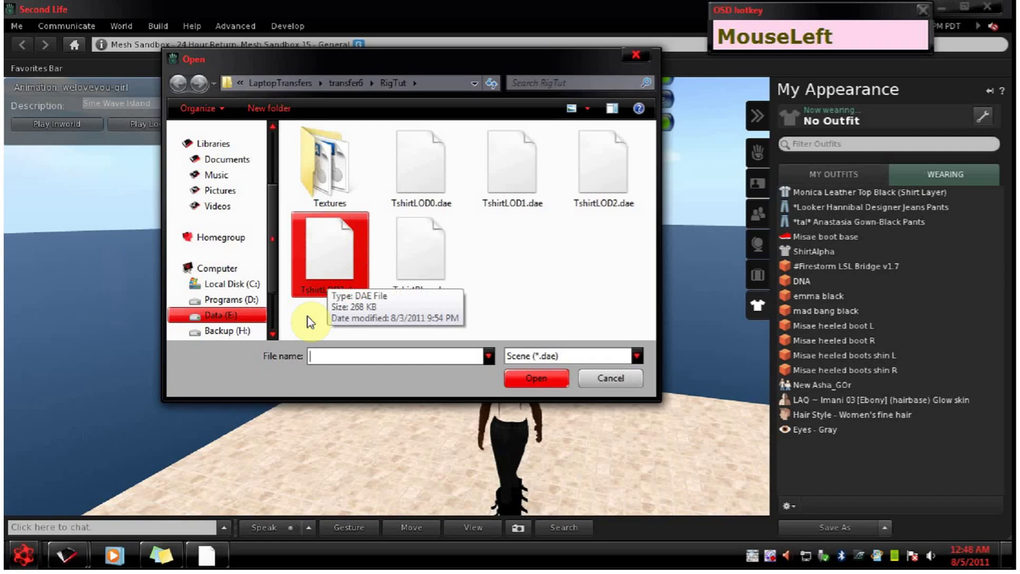
{"action": "left_click", "coordinate": [332, 267]}
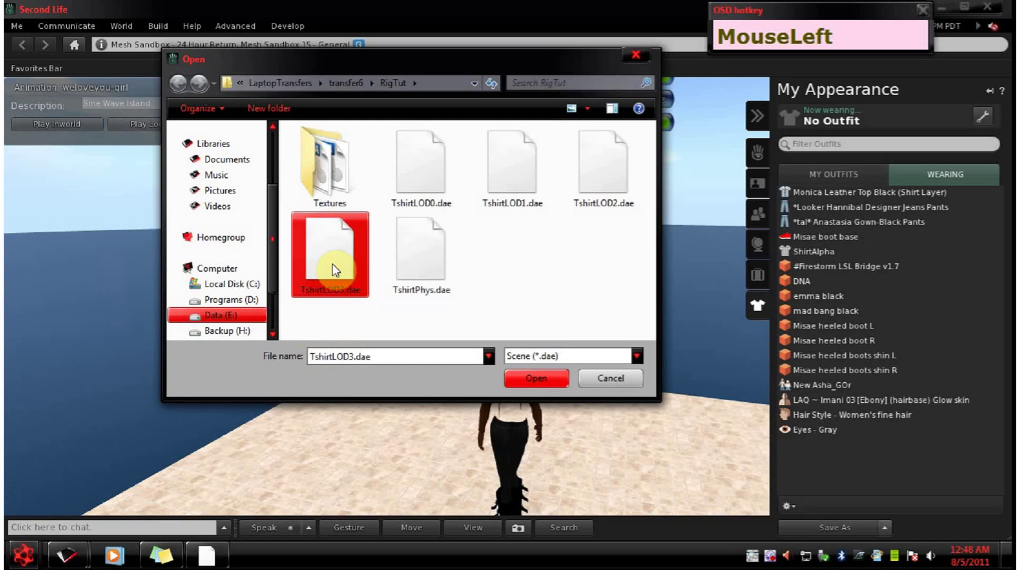
{"action": "left_click", "coordinate": [548, 378]}
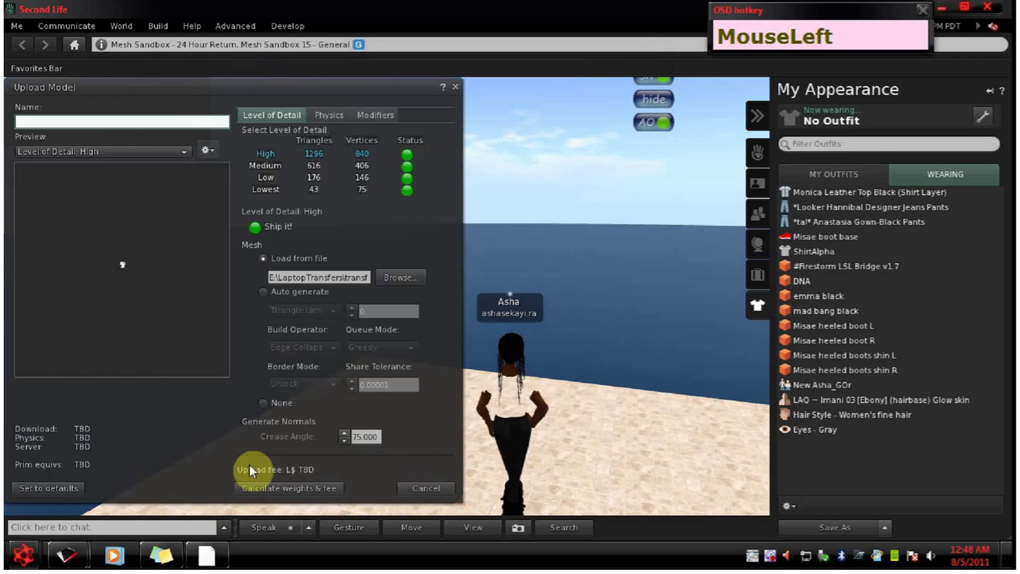
- Delete TshirtLOD3.slm from the RigTut folder, then minimize the Explorer window
{"action": "mouse_move", "coordinate": [69, 553]}
{"action": "left_click", "coordinate": [248, 488]}
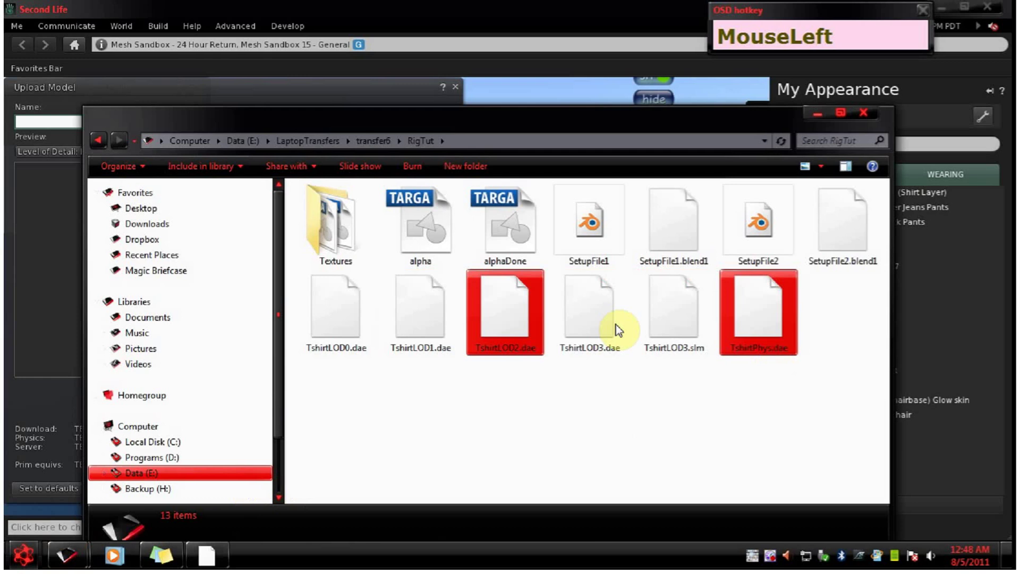
{"action": "right_click", "coordinate": [673, 316]}
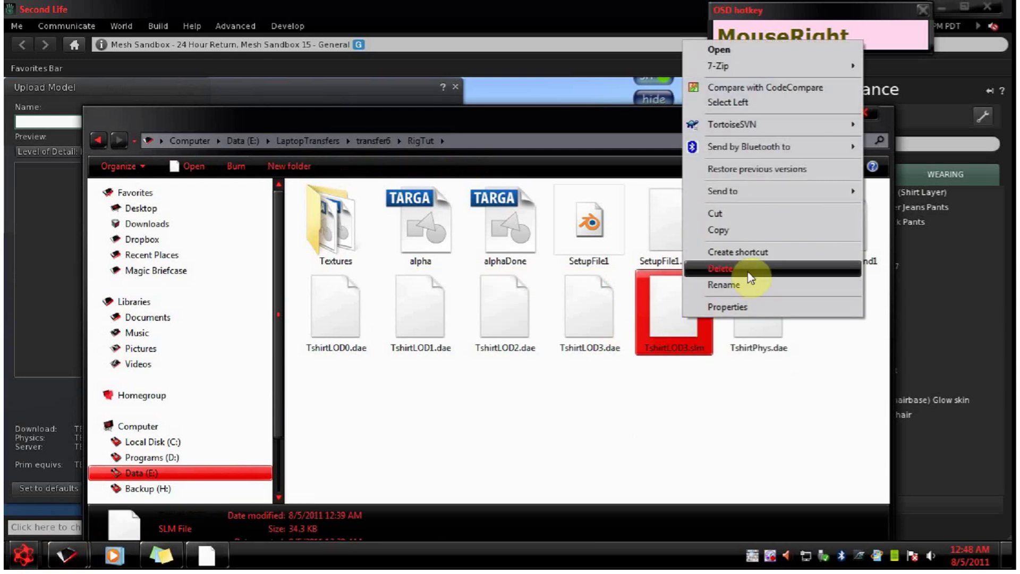
{"action": "left_click", "coordinate": [748, 272]}
{"action": "left_click", "coordinate": [574, 333]}
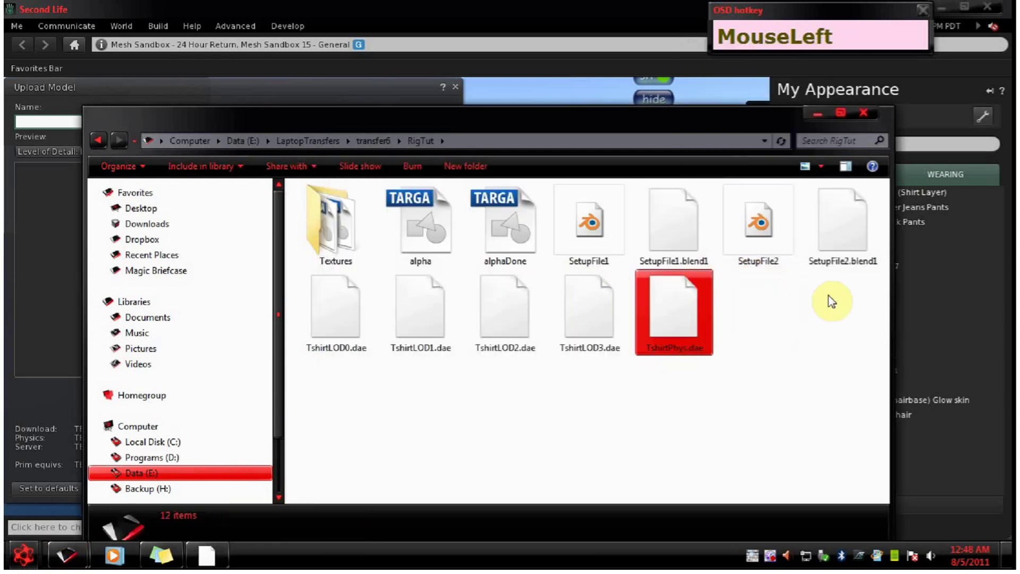
{"action": "left_click", "coordinate": [816, 114]}
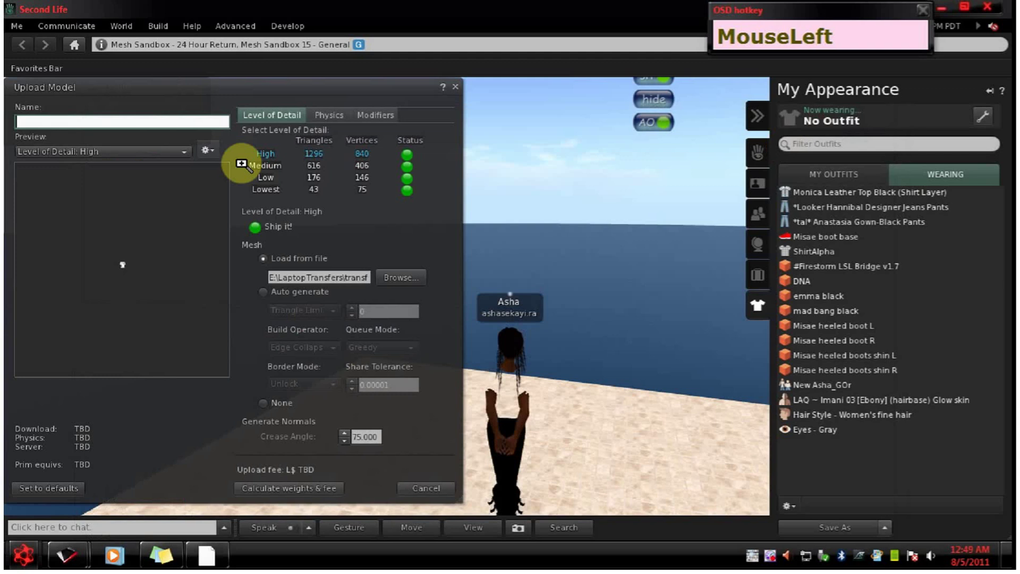
- Restart the model upload with TshirtLOD3.dae and move the Upload Model window to the right
{"action": "left_click", "coordinate": [455, 87]}
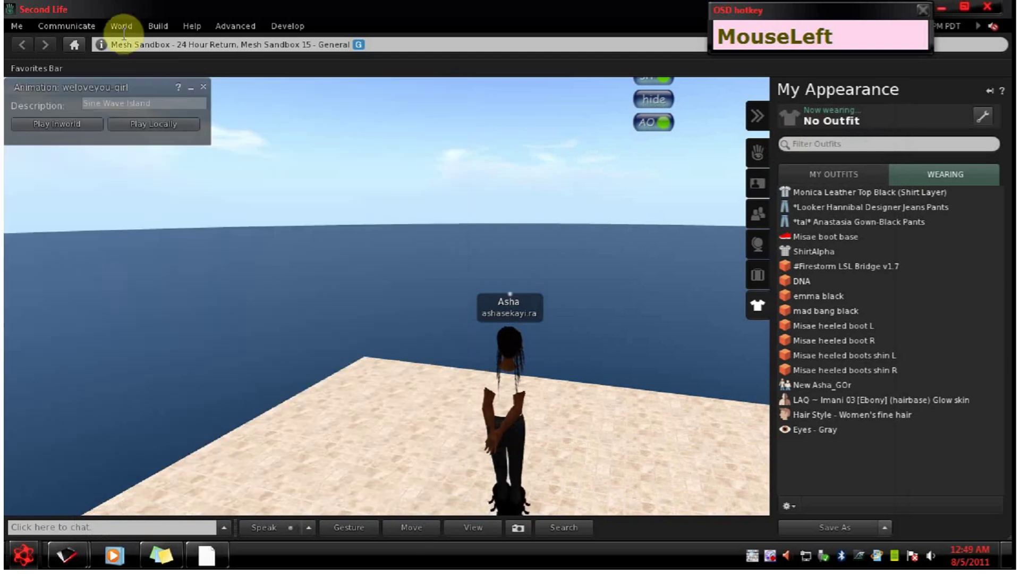
{"action": "left_click", "coordinate": [162, 24]}
{"action": "mouse_move", "coordinate": [229, 193]}
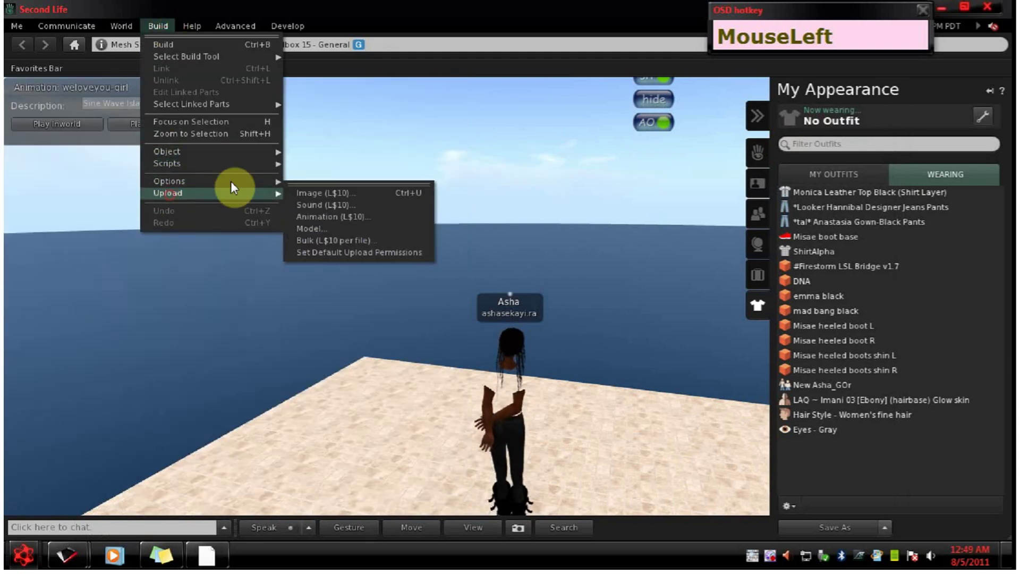
{"action": "left_click", "coordinate": [327, 227]}
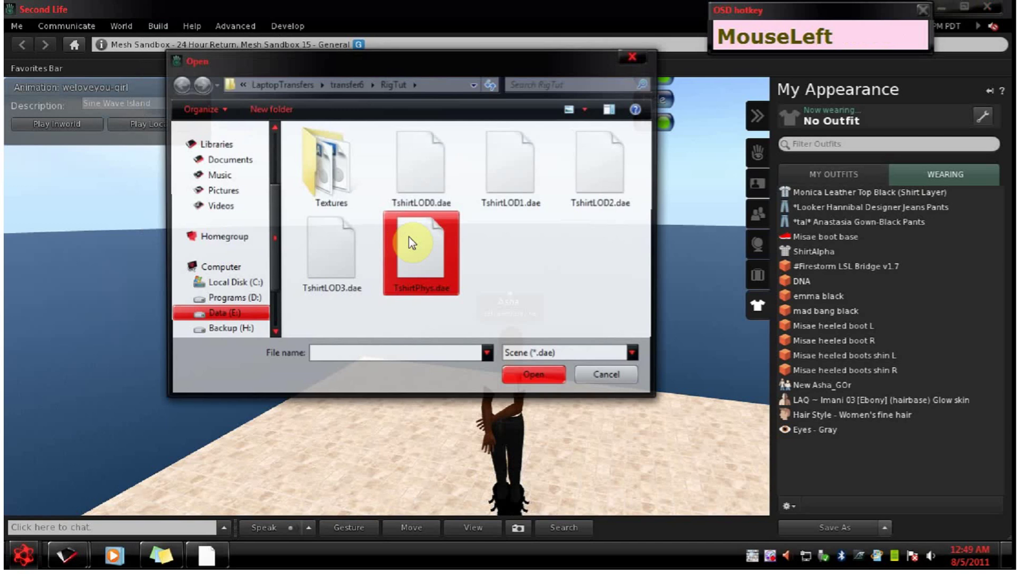
{"action": "left_click", "coordinate": [339, 255]}
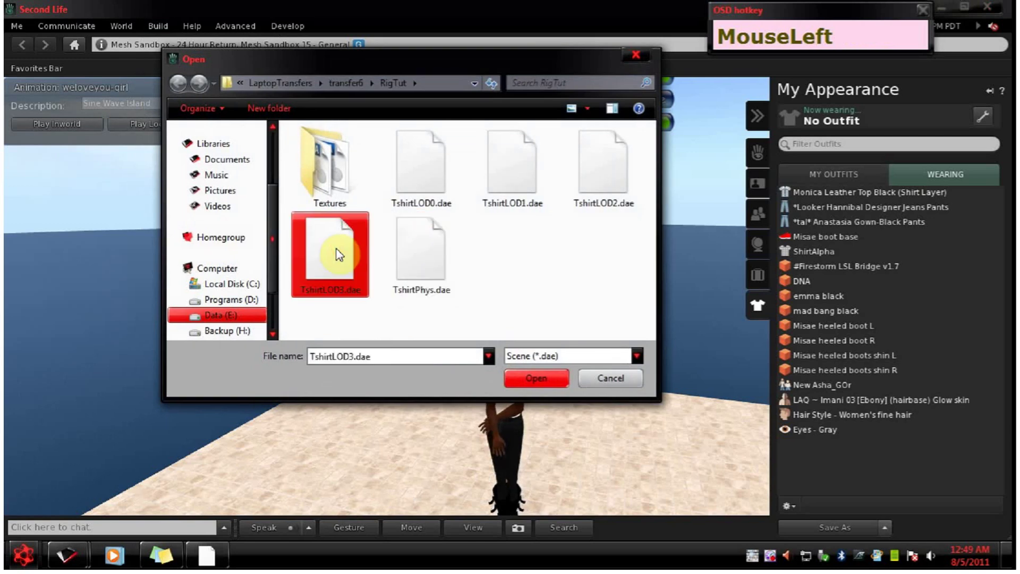
{"action": "left_click", "coordinate": [531, 374]}
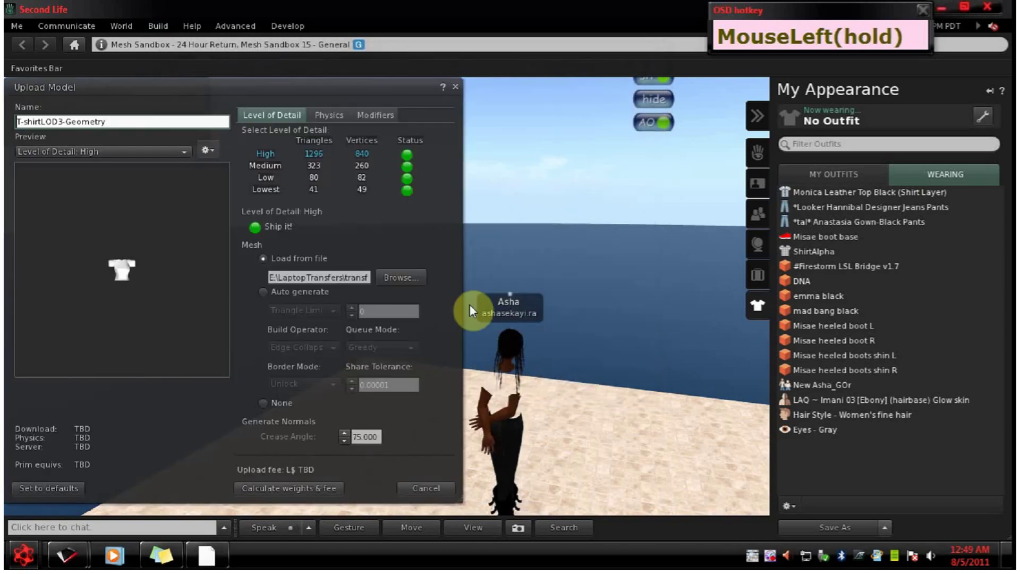
{"action": "left_click_drag", "start_coordinate": [301, 89], "coordinate": [413, 66]}
{"action": "left_click", "coordinate": [329, 286]}
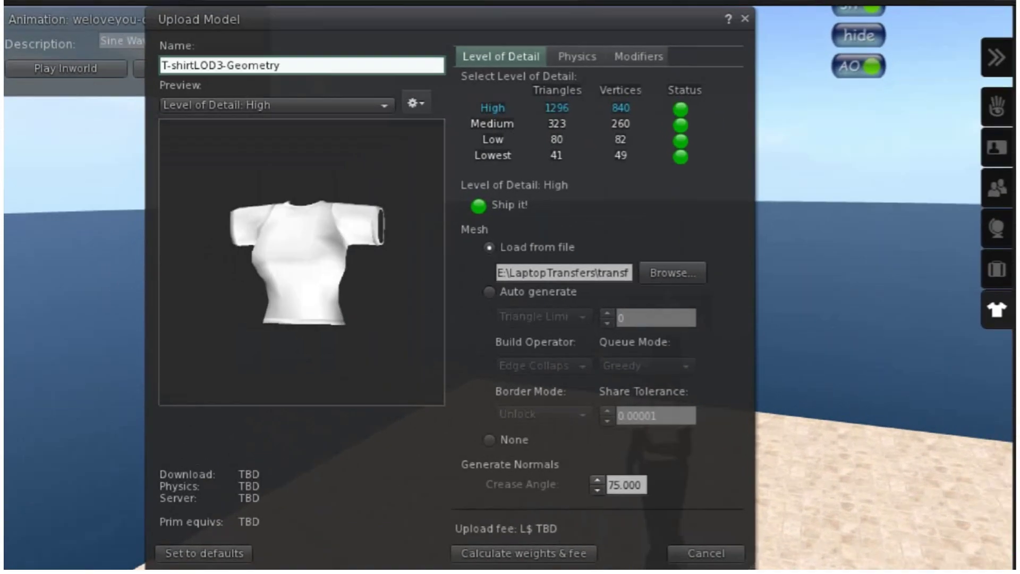
{"action": "left_click", "coordinate": [244, 270]}
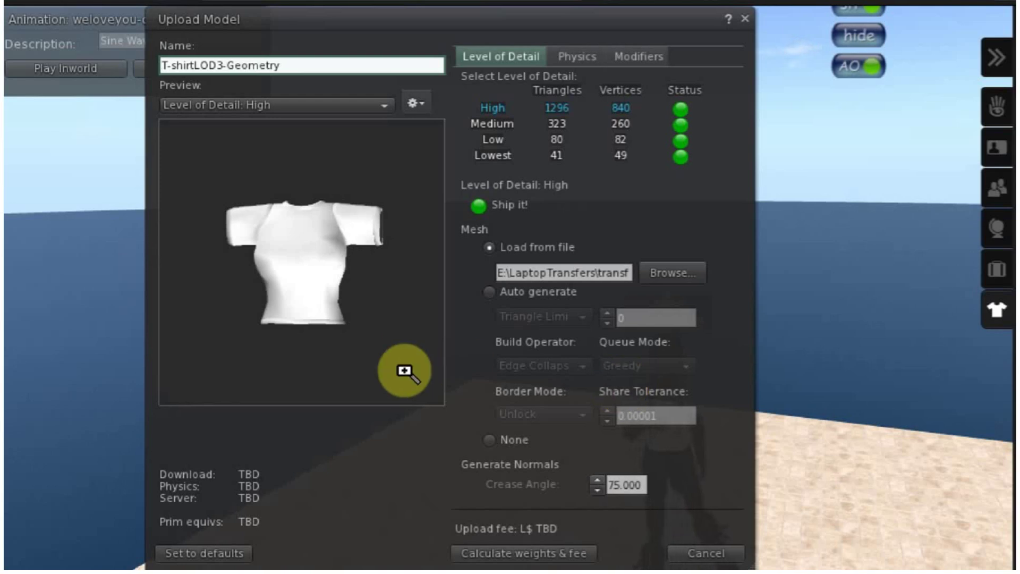
- Compare the generated Medium, Low and Lowest detail level previews
{"action": "left_click", "coordinate": [500, 127]}
{"action": "left_click", "coordinate": [496, 141]}
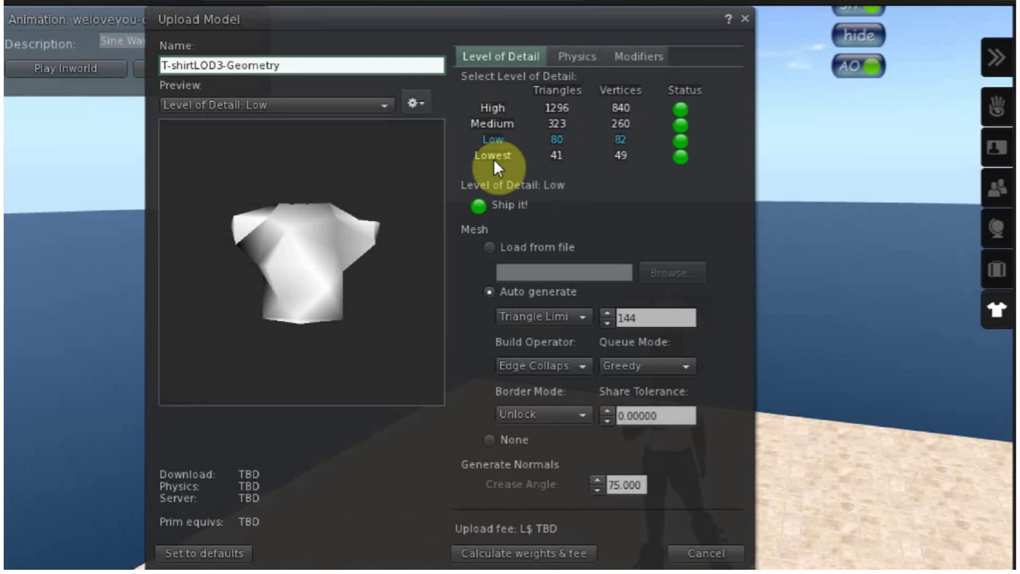
{"action": "left_click", "coordinate": [493, 157]}
{"action": "left_click", "coordinate": [497, 141]}
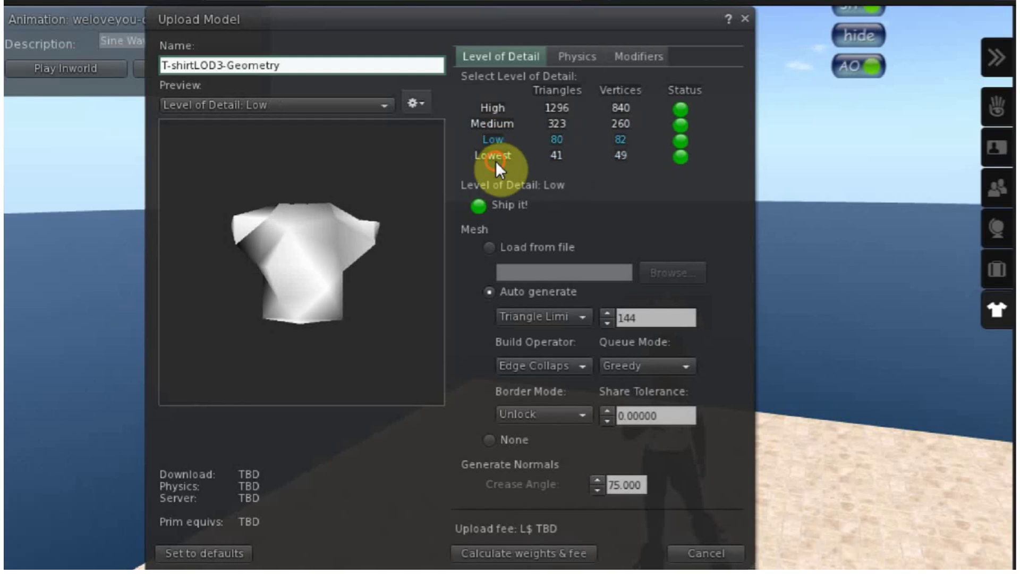
{"action": "left_click", "coordinate": [497, 157]}
{"action": "left_click", "coordinate": [496, 142]}
{"action": "left_click", "coordinate": [500, 123]}
{"action": "left_click", "coordinate": [495, 142]}
{"action": "left_click", "coordinate": [495, 157]}
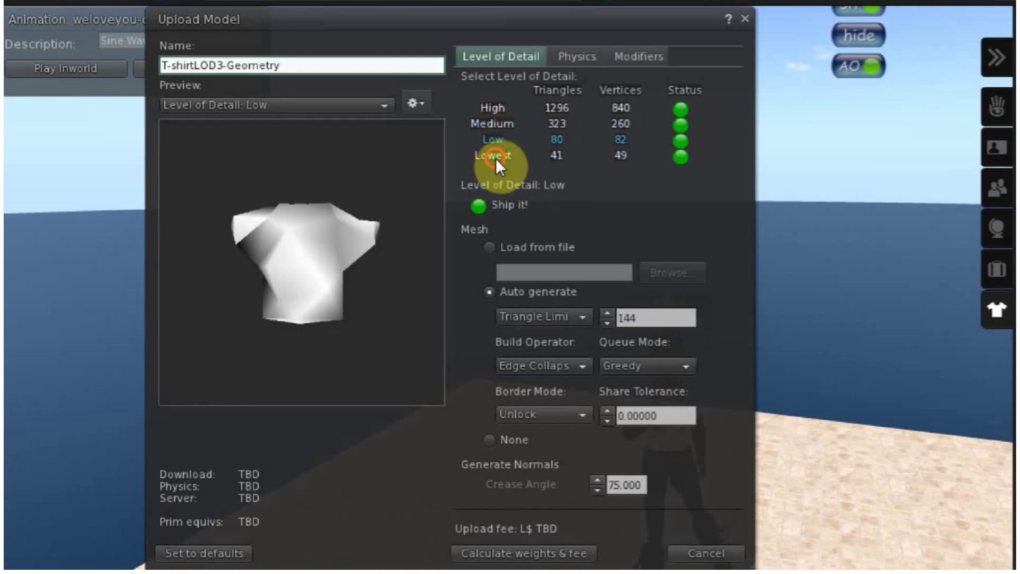
- Load the Medium detail level from TshirtLOD2.dae
{"action": "left_click", "coordinate": [508, 125]}
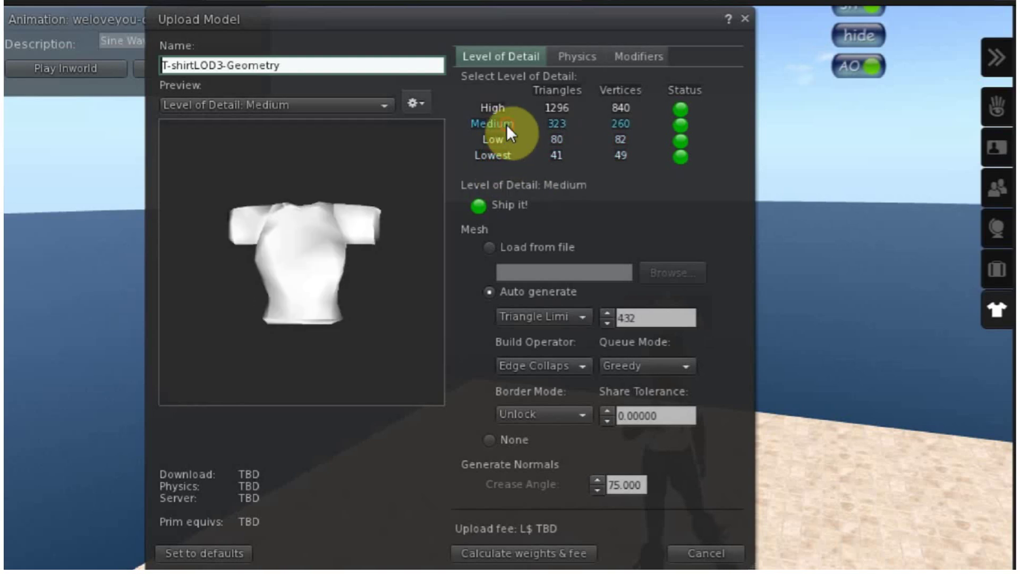
{"action": "left_click", "coordinate": [490, 246]}
{"action": "left_click", "coordinate": [658, 273]}
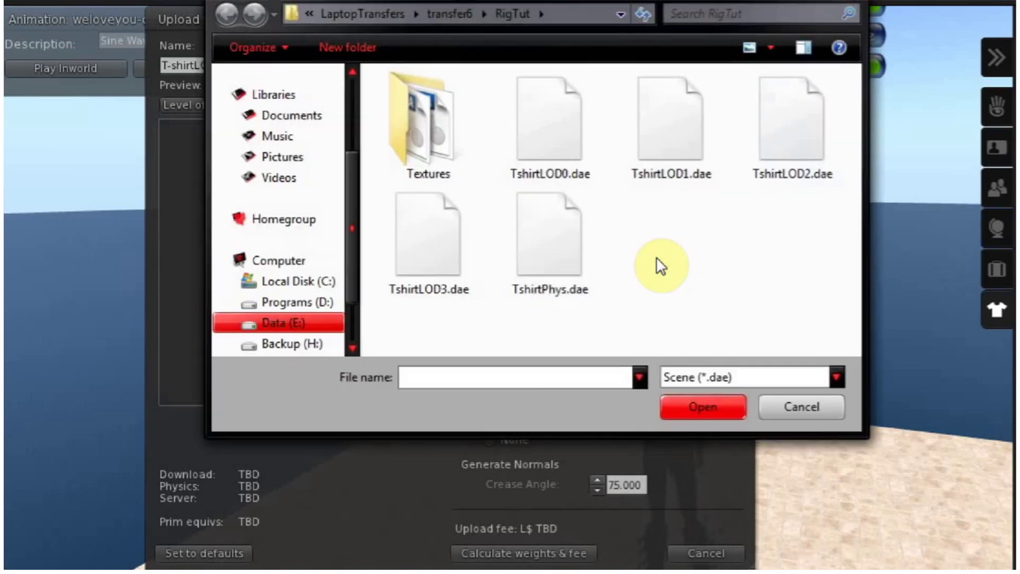
{"action": "left_click", "coordinate": [811, 121]}
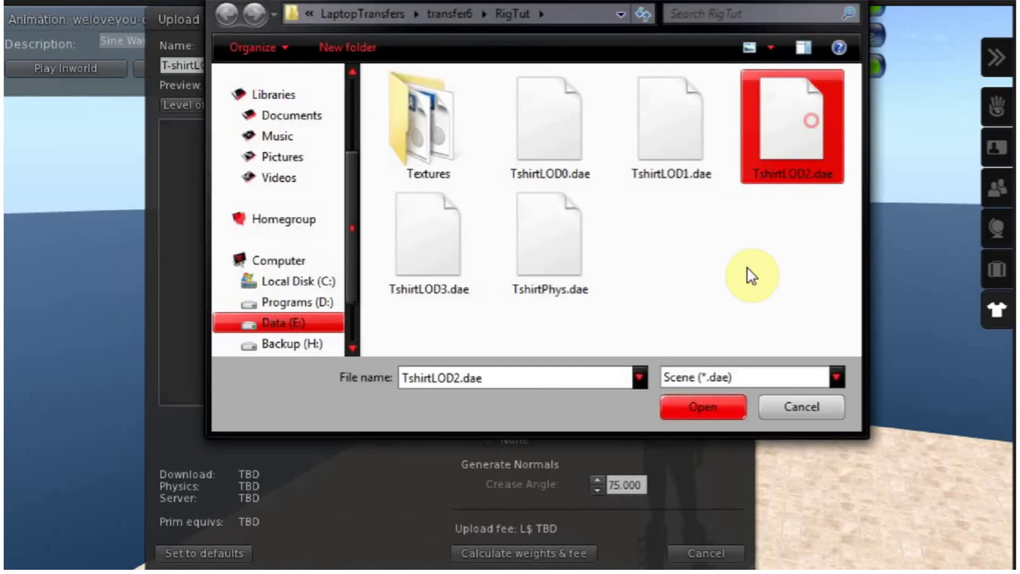
{"action": "left_click", "coordinate": [697, 406]}
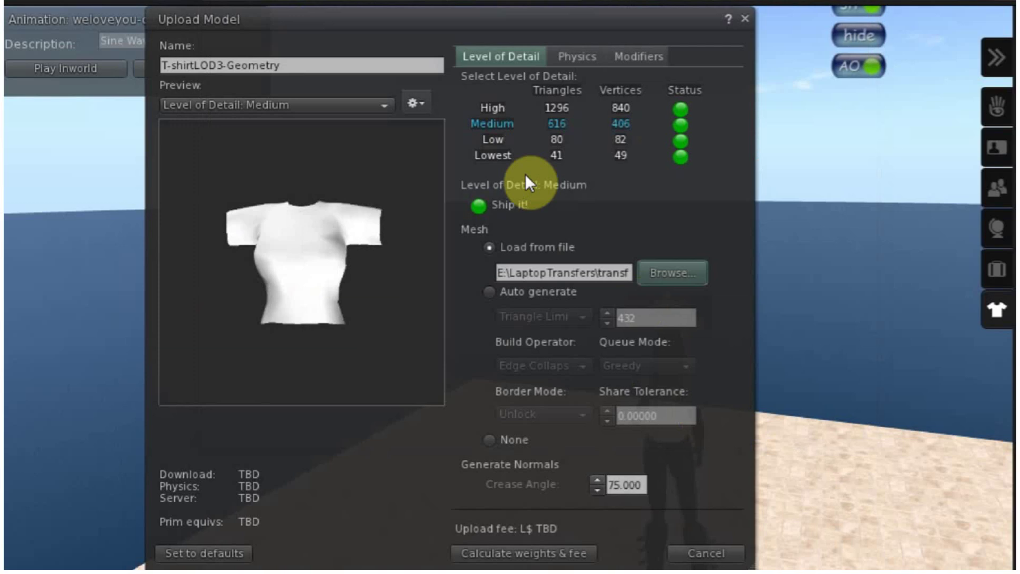
- Load the Low detail level from TshirtLOD1.dae
{"action": "left_click", "coordinate": [497, 140]}
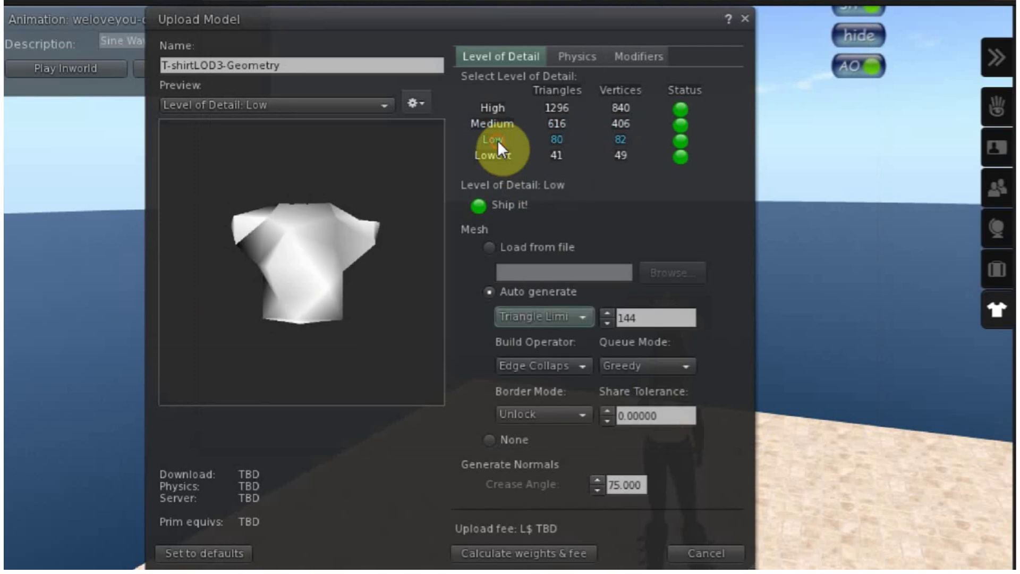
{"action": "left_click", "coordinate": [489, 248]}
{"action": "left_click", "coordinate": [676, 281]}
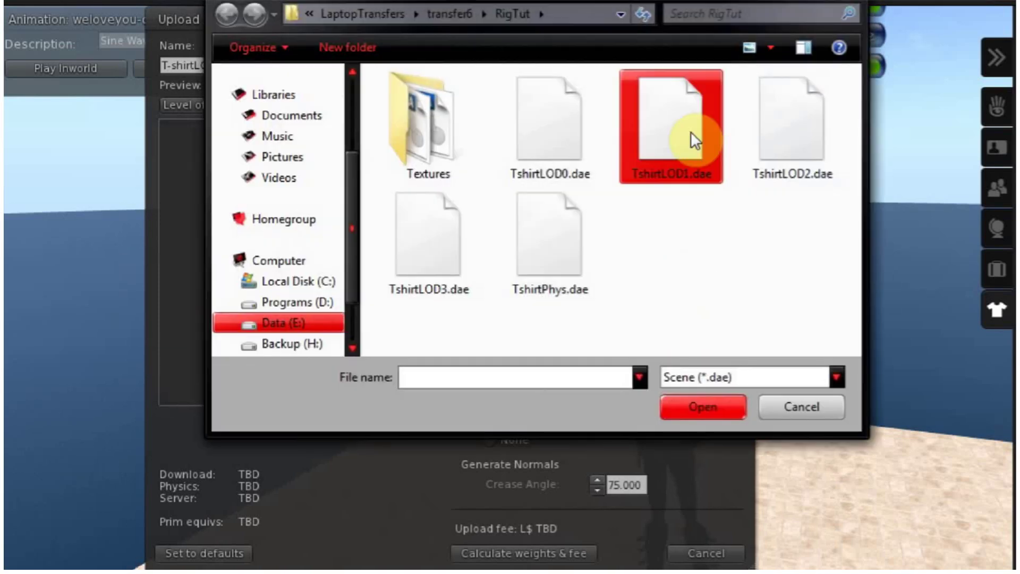
{"action": "left_click", "coordinate": [680, 169]}
{"action": "left_click", "coordinate": [685, 405]}
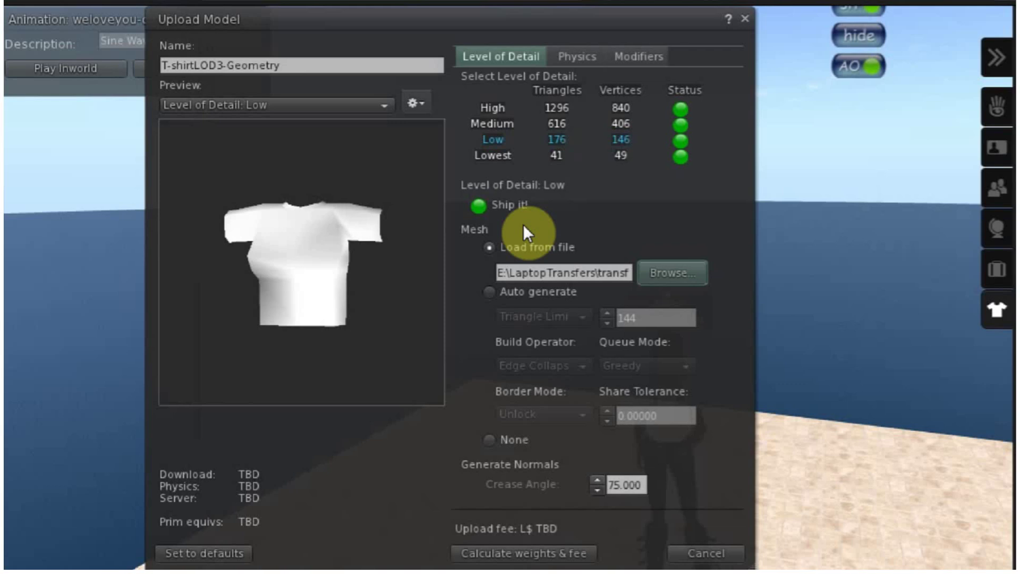
- Load the Lowest detail level from TshirtLOD0.dae and switch the preview back to High
{"action": "left_click", "coordinate": [492, 154]}
{"action": "left_click", "coordinate": [489, 248]}
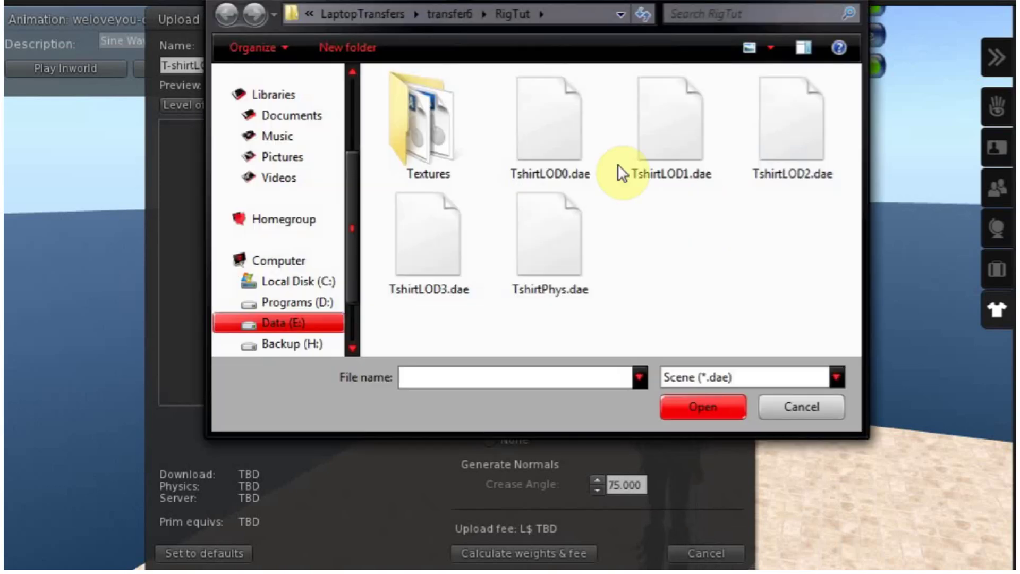
{"action": "left_click", "coordinate": [556, 125]}
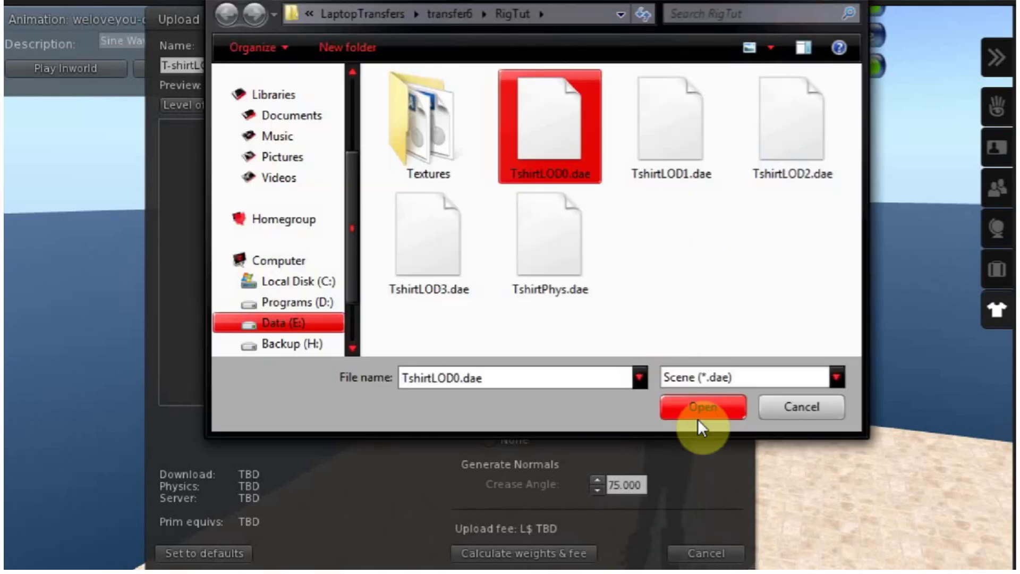
{"action": "left_click", "coordinate": [703, 404]}
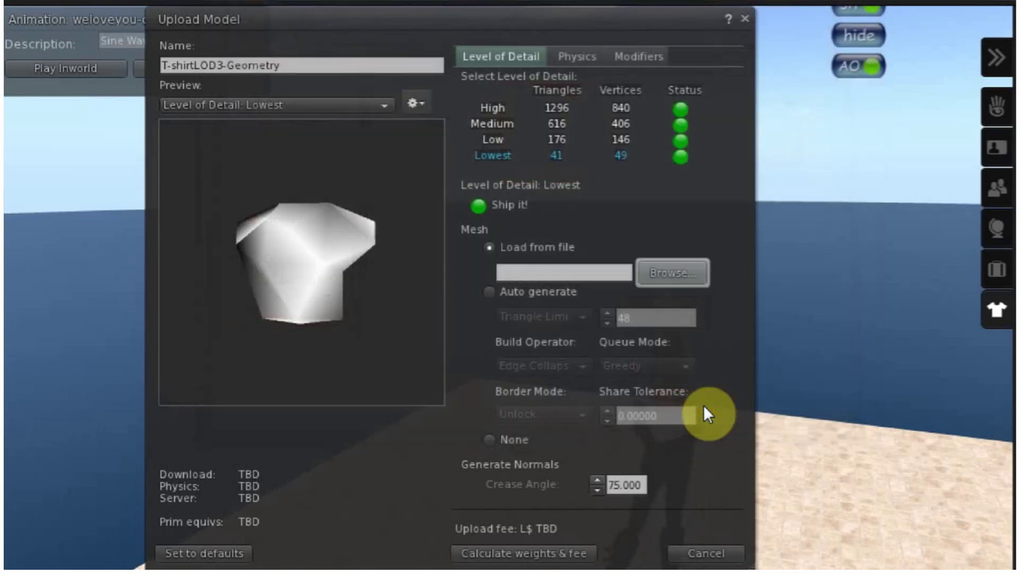
{"action": "left_click", "coordinate": [502, 108]}
{"action": "mouse_move", "coordinate": [341, 266]}
{"action": "left_mouse_down"}
{"action": "mouse_move", "coordinate": [404, 265]}
{"action": "mouse_move", "coordinate": [334, 273]}
{"action": "left_mouse_up"}
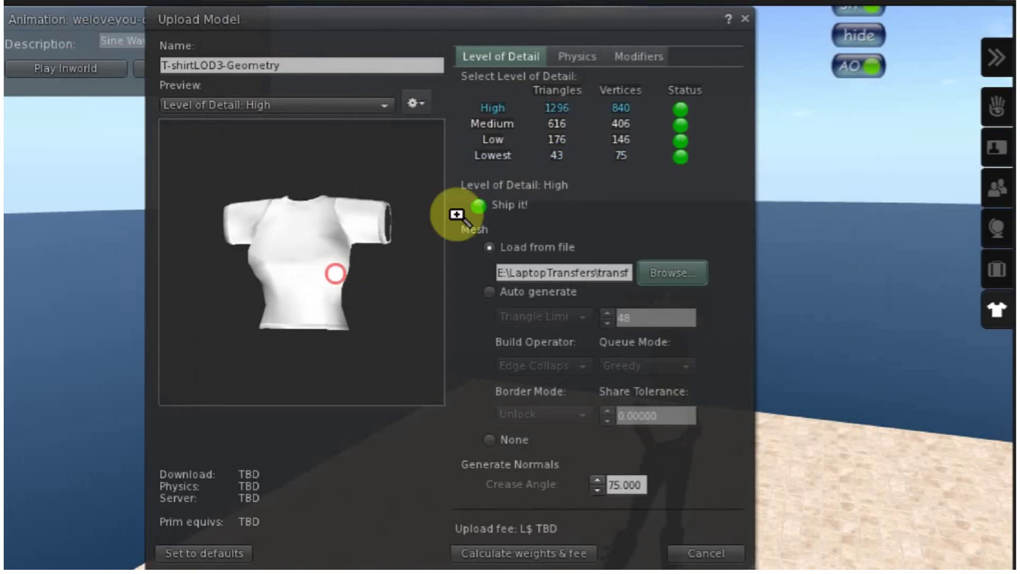
- Display skin weights in the model preview and rotate to inspect them
{"action": "left_click", "coordinate": [423, 104]}
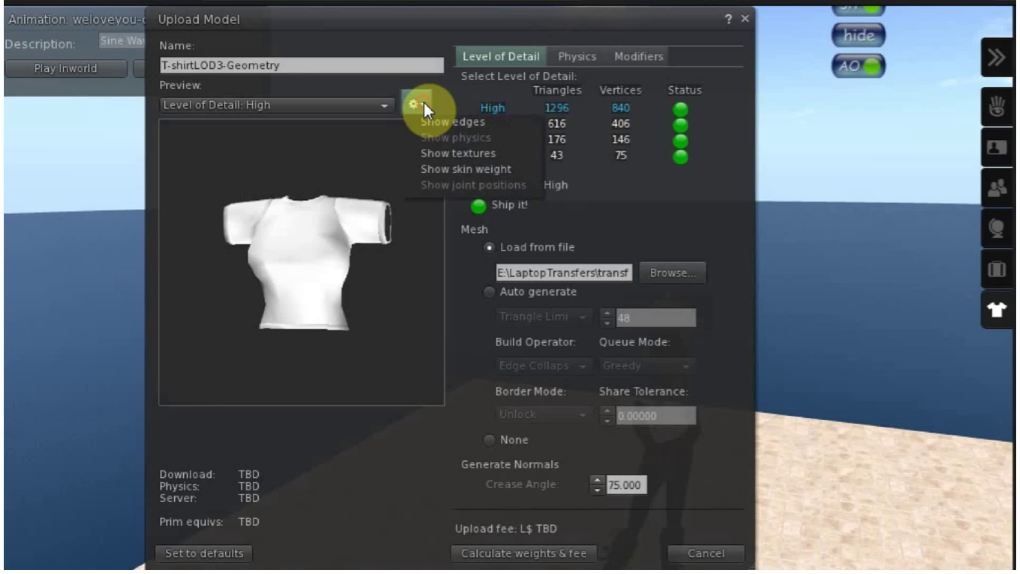
{"action": "left_click", "coordinate": [468, 169]}
{"action": "left_click_drag", "start_coordinate": [321, 230], "coordinate": [247, 230]}
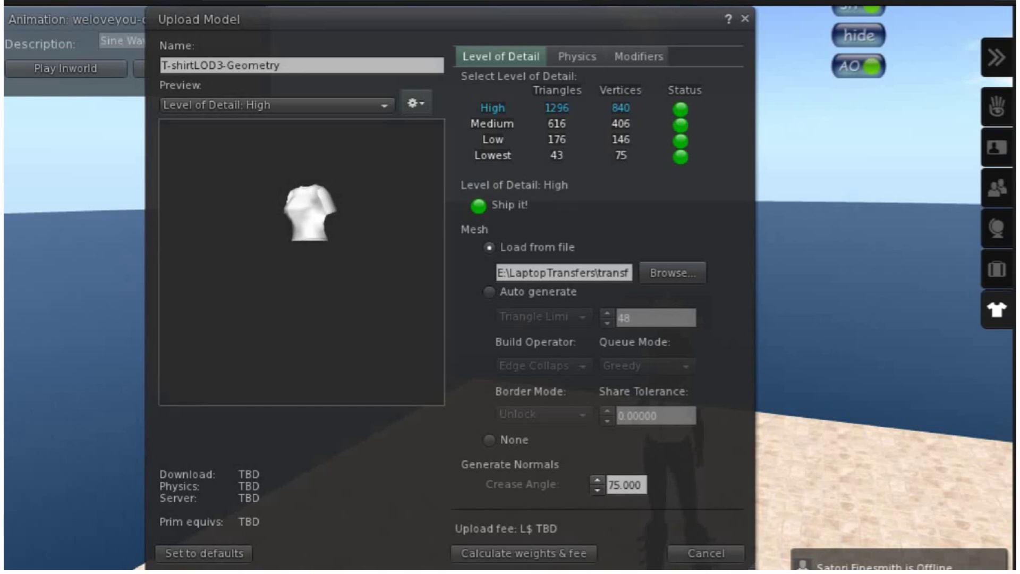
- In Modifiers, include skin weights and set the scale to 50
{"action": "left_click", "coordinate": [653, 55]}
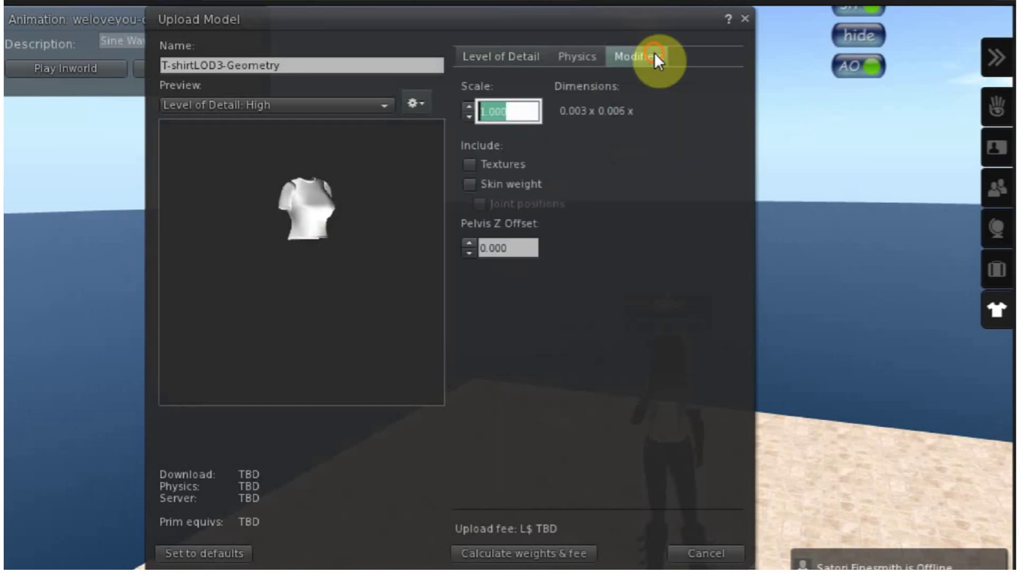
{"action": "left_click", "coordinate": [467, 184]}
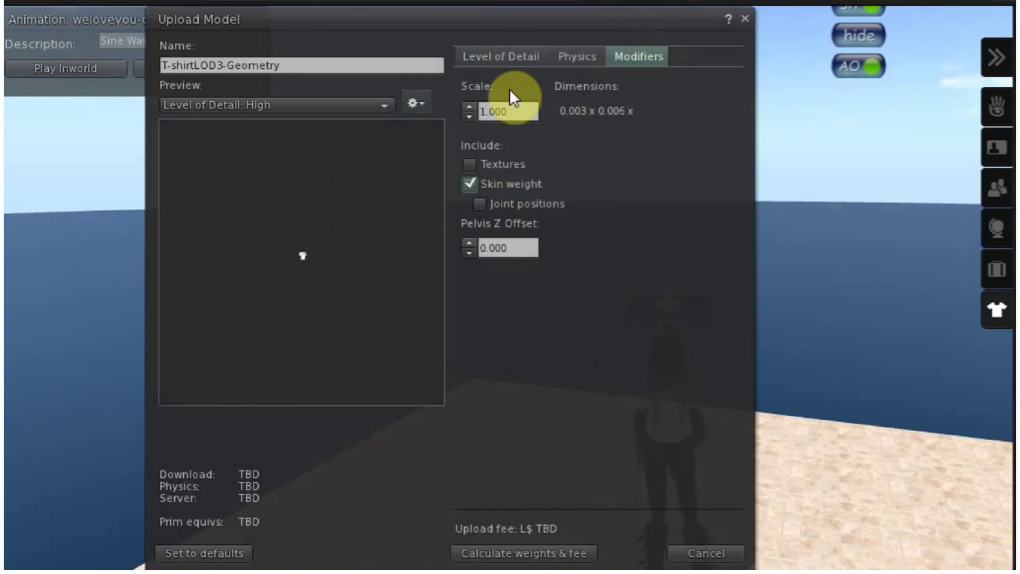
{"action": "left_click", "coordinate": [520, 110]}
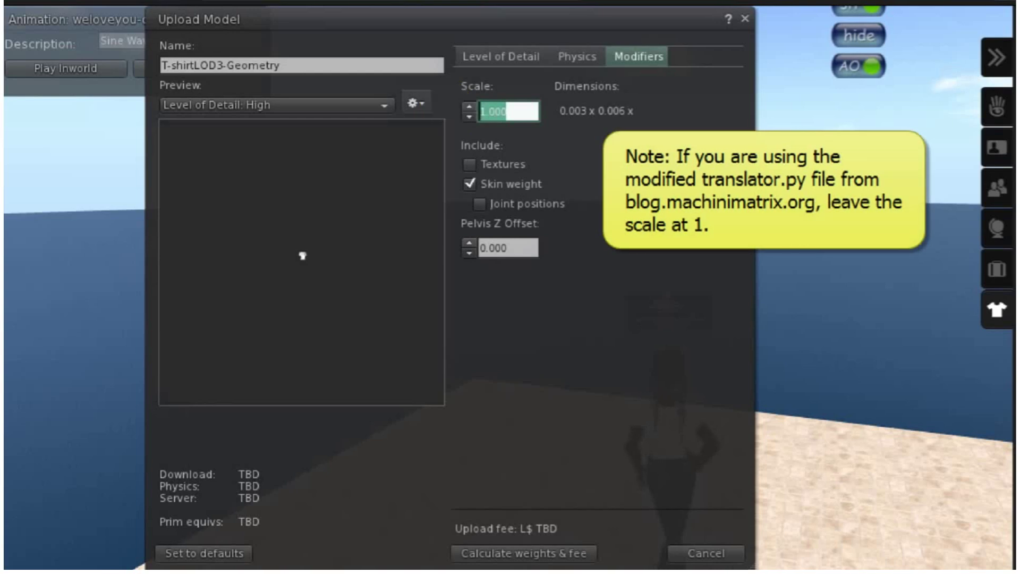
{"action": "type", "text": "50"}
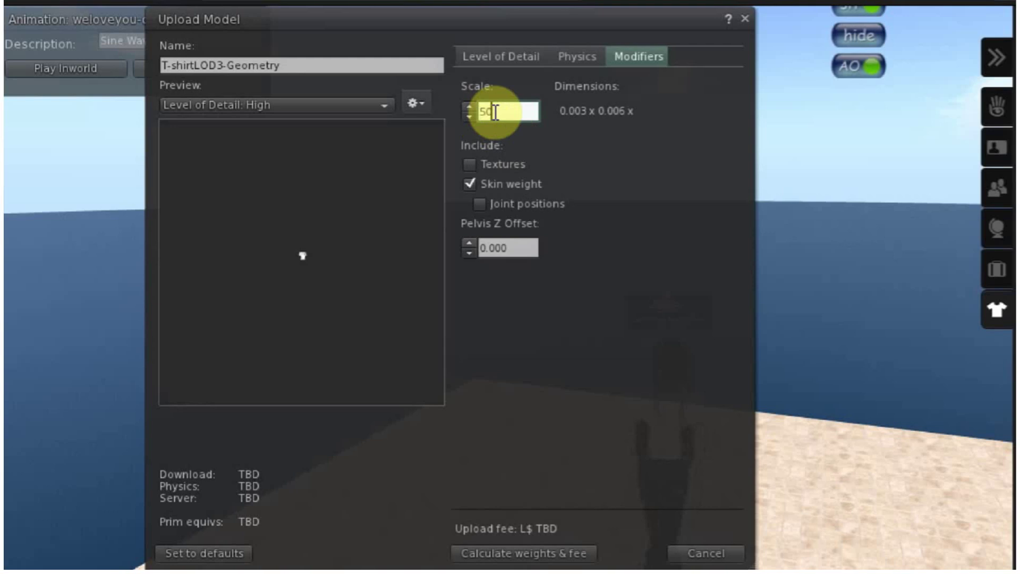
{"action": "left_click", "coordinate": [496, 56]}
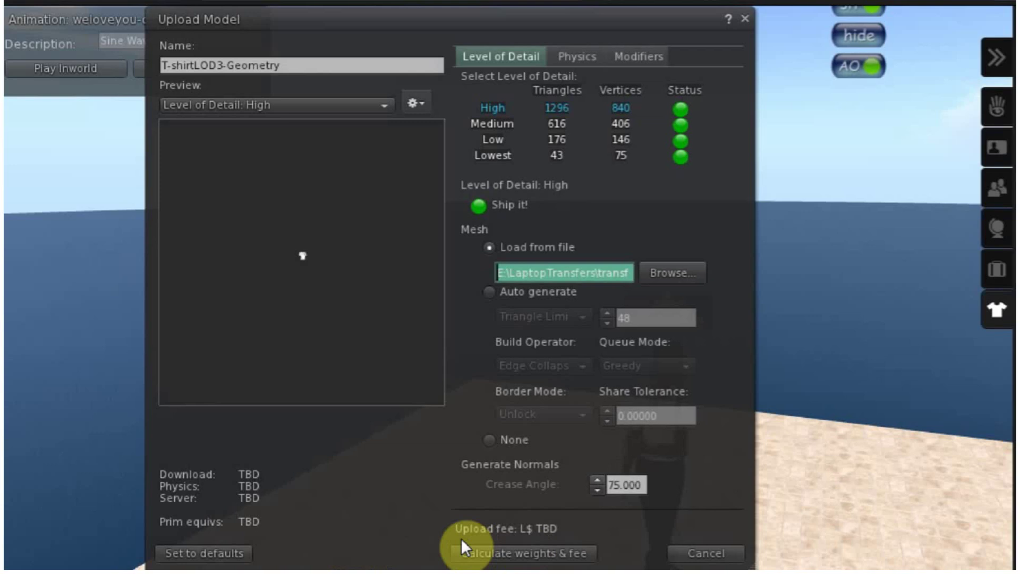
- Calculate the upload weights and fee, which comes to L$14
{"action": "left_click", "coordinate": [544, 558]}
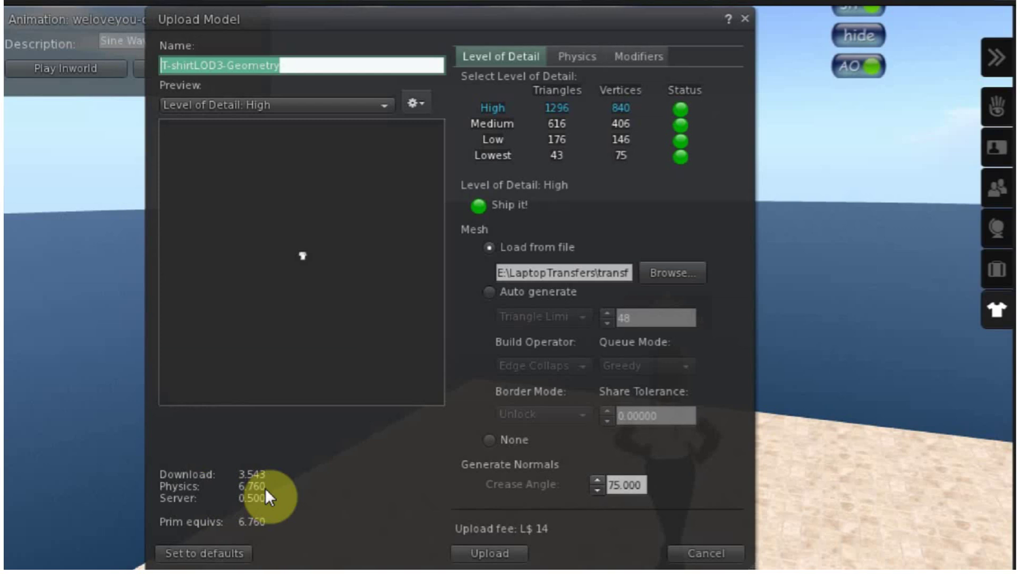
{"action": "left_click_drag", "start_coordinate": [321, 303], "coordinate": [321, 268]}
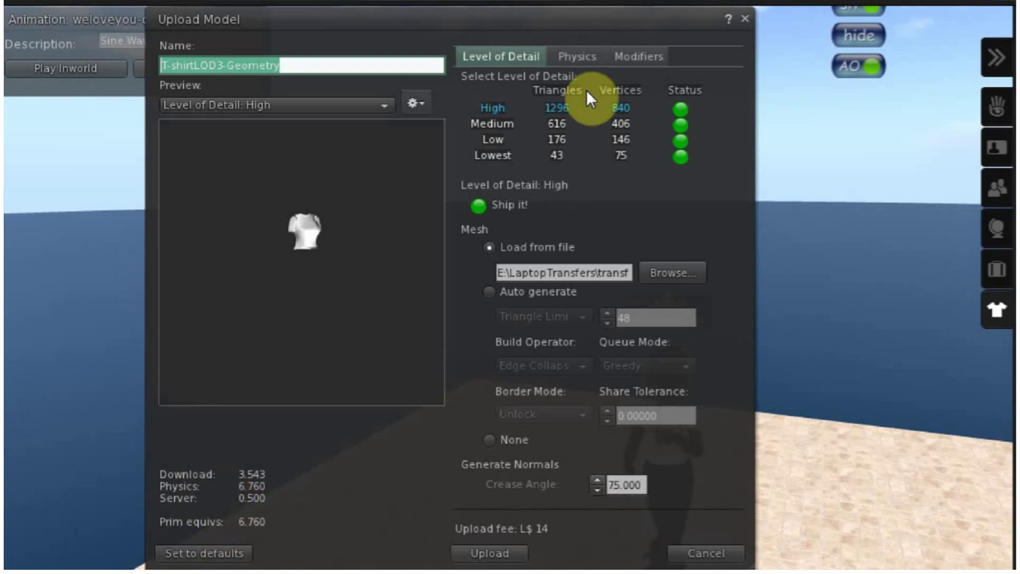
- Load TshirtPhys.dae as the physics shape in the Physics tab
{"action": "left_click", "coordinate": [585, 59]}
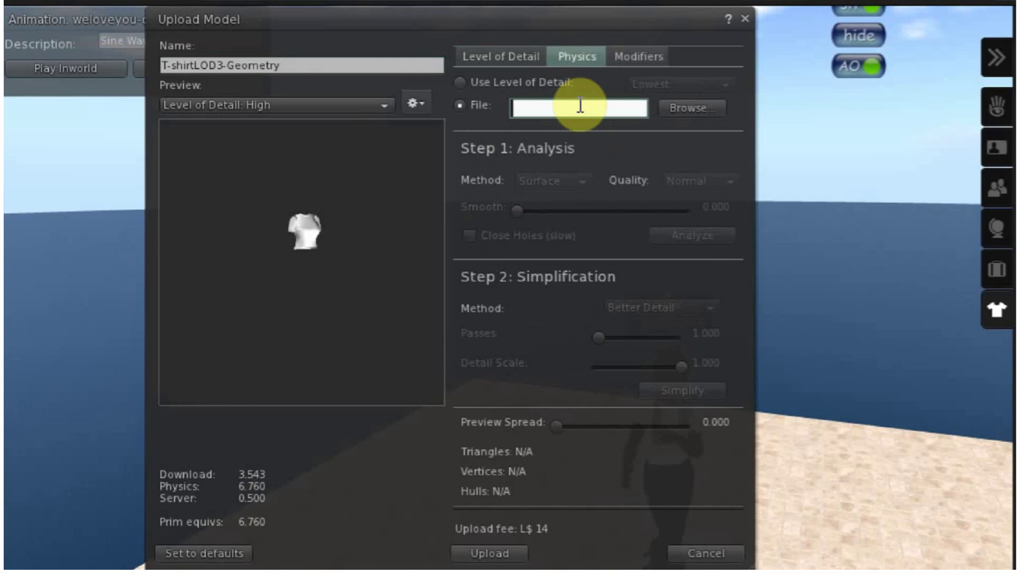
{"action": "left_click", "coordinate": [712, 109]}
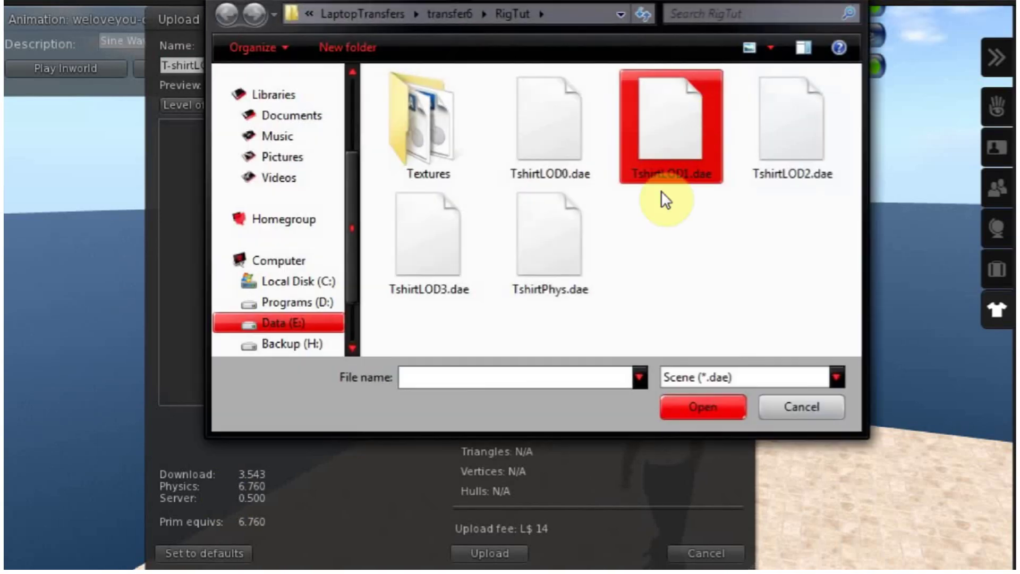
{"action": "left_click", "coordinate": [558, 242]}
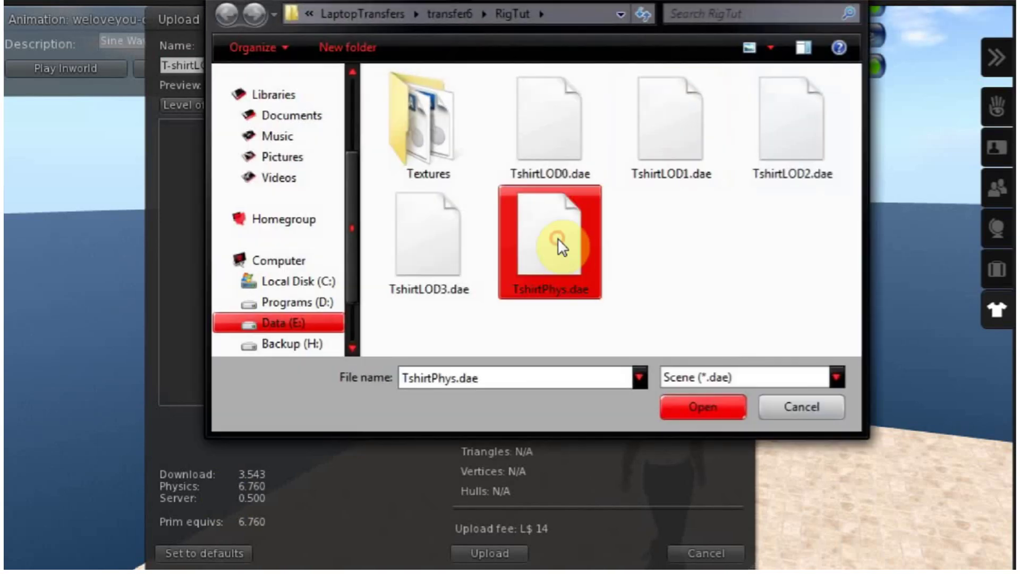
{"action": "left_click", "coordinate": [722, 404]}
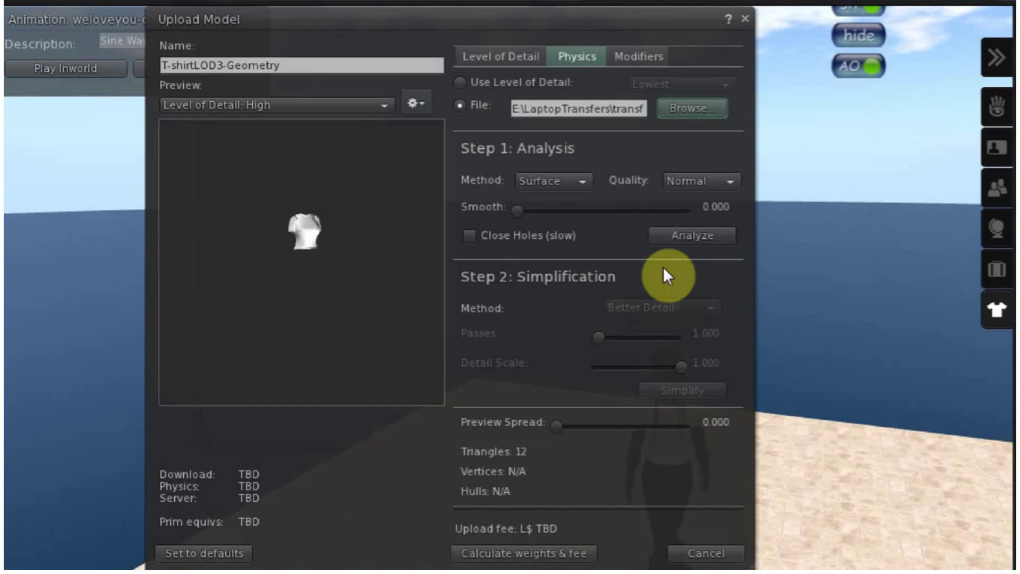
{"action": "left_click", "coordinate": [692, 113]}
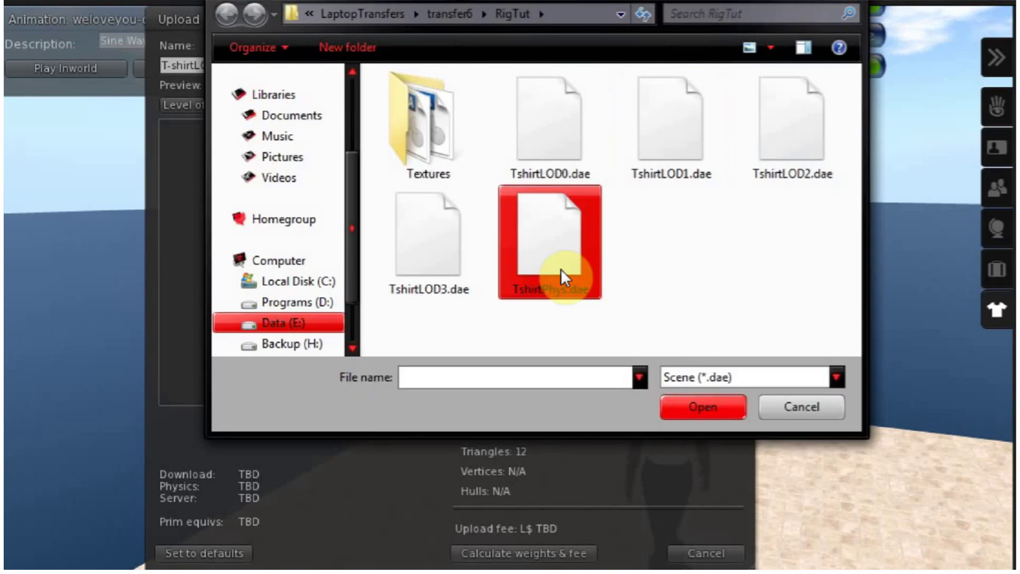
{"action": "left_click", "coordinate": [562, 274]}
{"action": "left_click", "coordinate": [690, 417]}
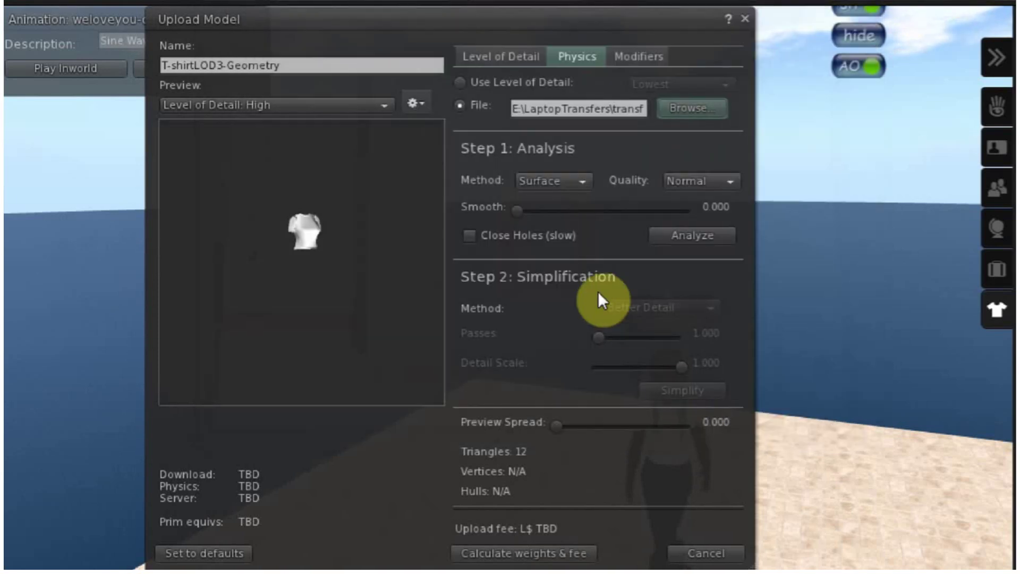
{"action": "left_click_drag", "start_coordinate": [409, 232], "coordinate": [419, 291]}
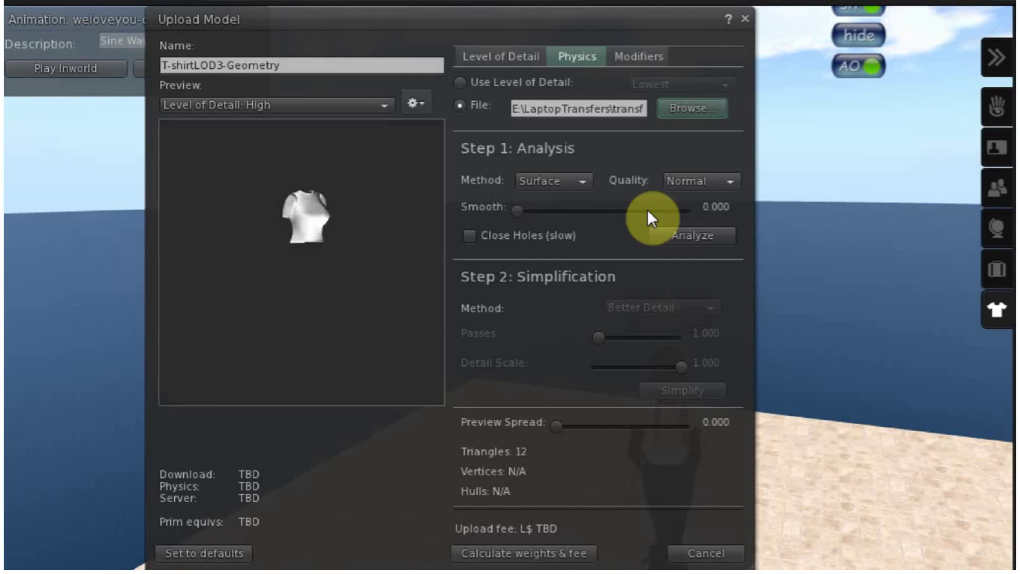
- Review the Modifiers settings and return to the Level of Detail tab
{"action": "left_click", "coordinate": [642, 56]}
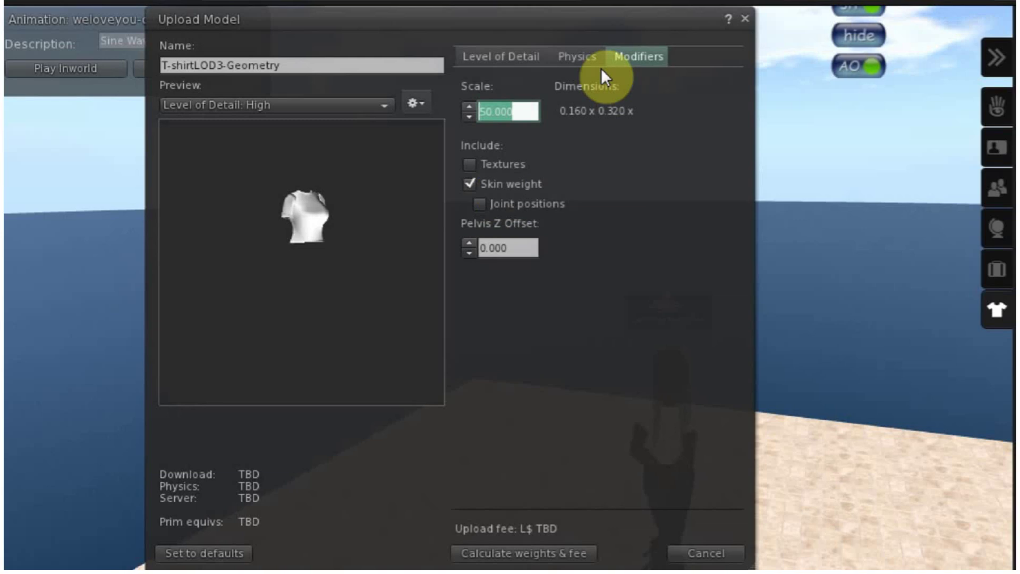
{"action": "left_click", "coordinate": [585, 58]}
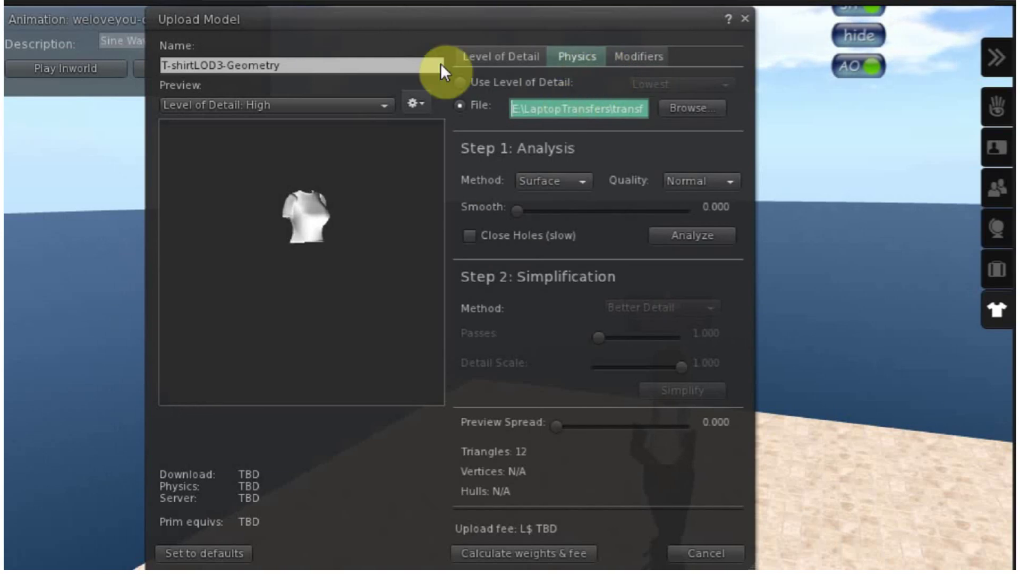
{"action": "left_click", "coordinate": [481, 57]}
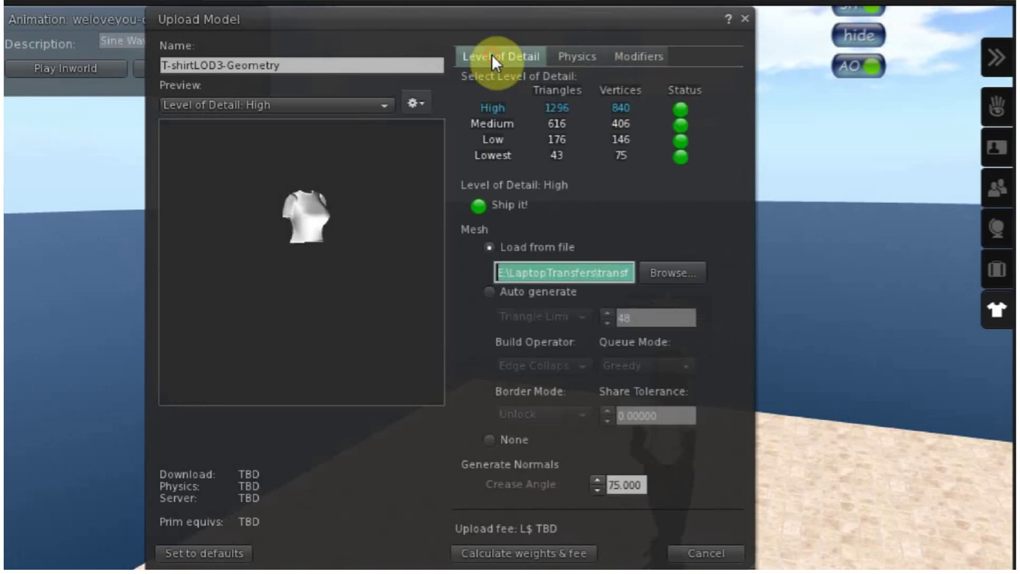
- Calculate the weights (physics 0.360, 3.543 prim equivalents, L$14 fee), review the tabs, and upload
{"action": "left_click", "coordinate": [540, 552]}
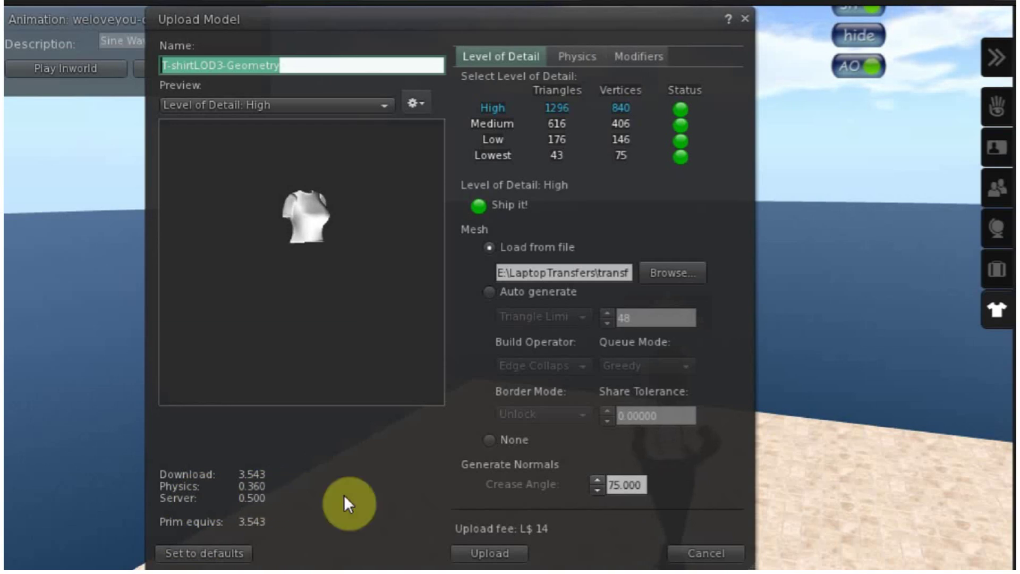
{"action": "left_click", "coordinate": [662, 54]}
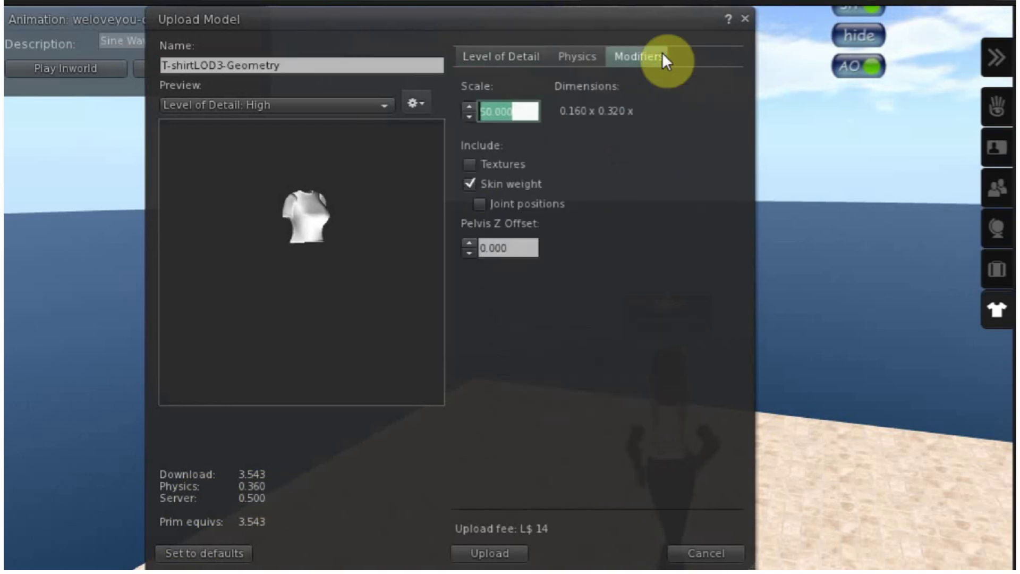
{"action": "left_click", "coordinate": [585, 53]}
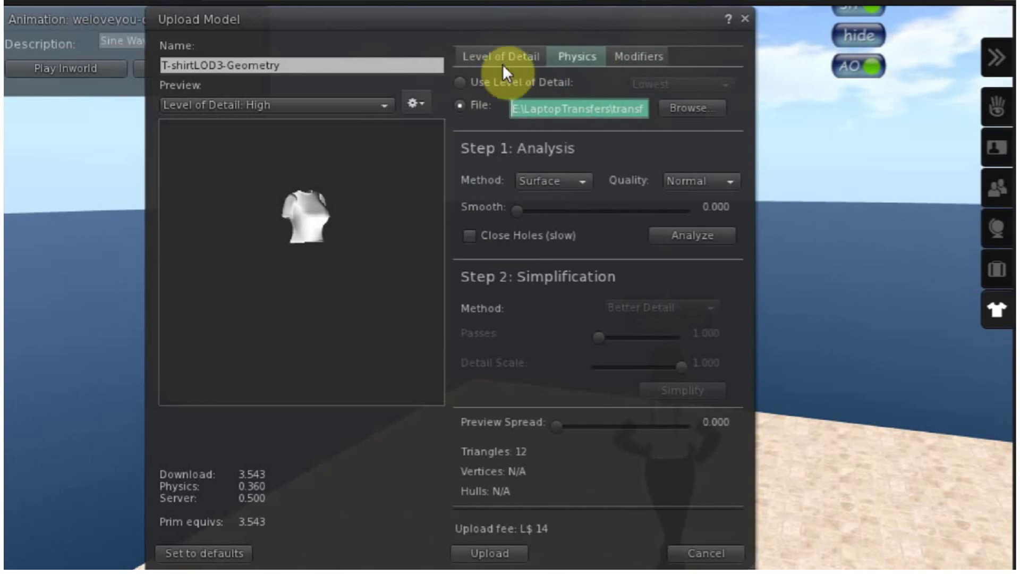
{"action": "left_click", "coordinate": [492, 53]}
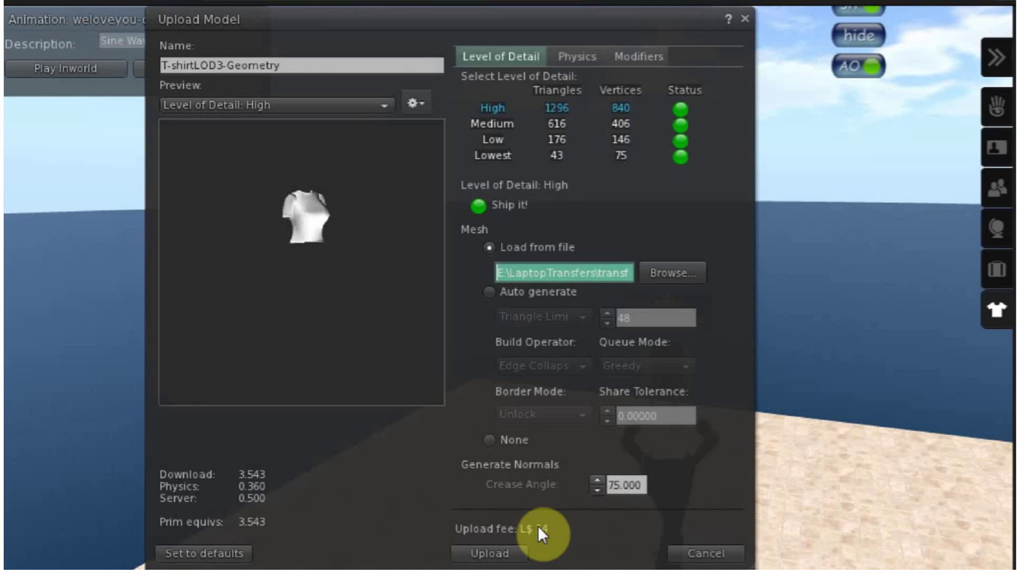
{"action": "left_click", "coordinate": [484, 549]}
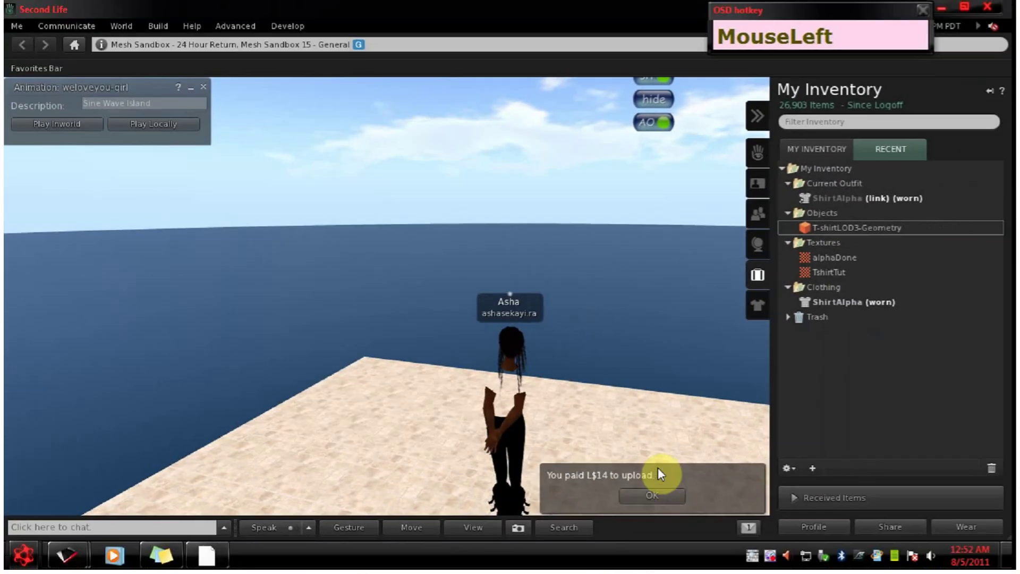
- Dismiss the payment notice, wear T-shirtLOD3-Geometry from inventory, and view the avatar from the front
{"action": "left_click", "coordinate": [651, 496]}
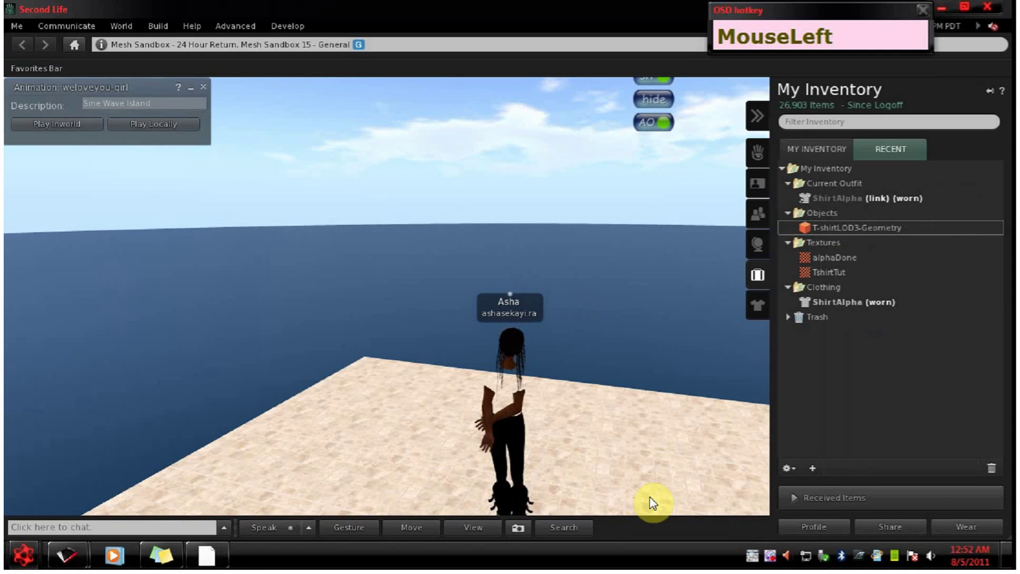
{"action": "left_click", "coordinate": [849, 228]}
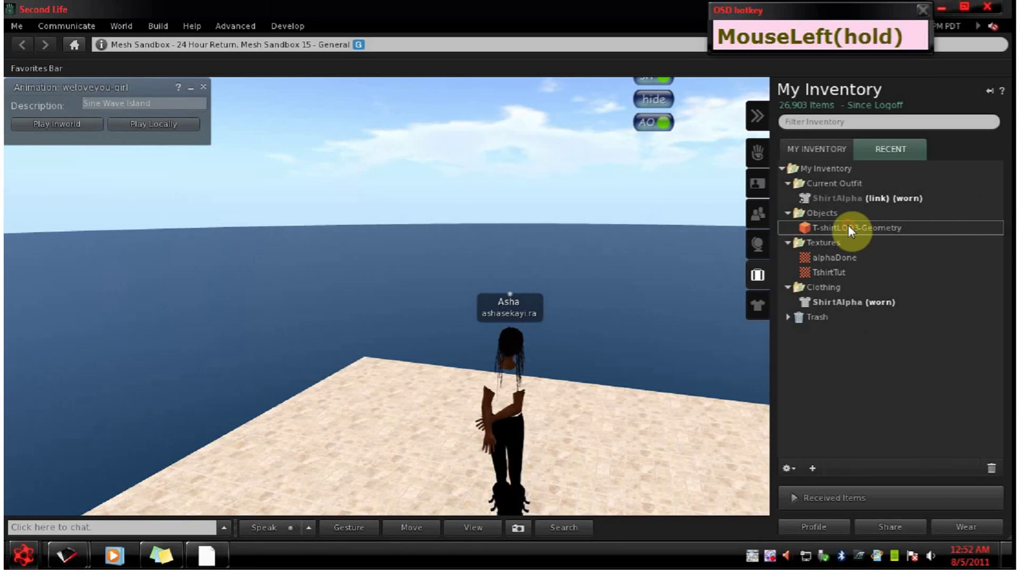
{"action": "right_click_drag", "start_coordinate": [849, 227], "coordinate": [876, 336]}
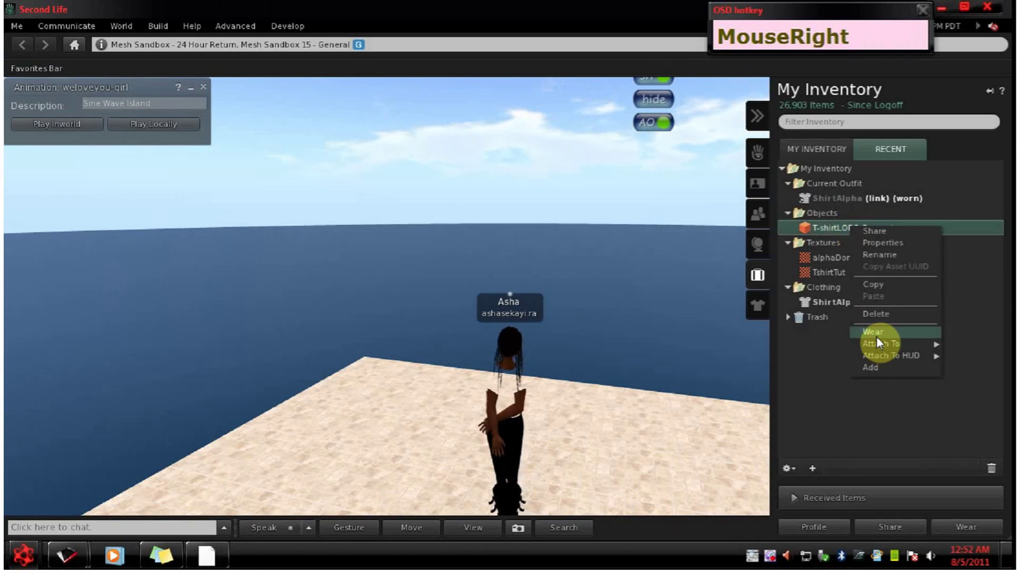
{"action": "left_click", "coordinate": [876, 336]}
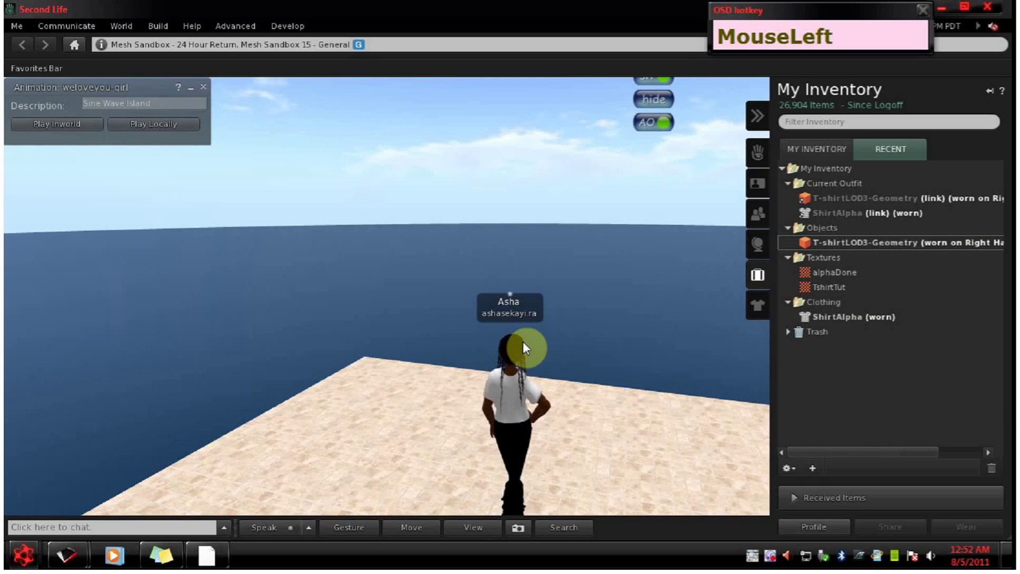
{"action": "left_click_drag", "start_coordinate": [481, 414], "coordinate": [552, 303], "text": "alt"}
{"action": "left_click_drag", "start_coordinate": [558, 341], "coordinate": [501, 218], "text": "alt"}
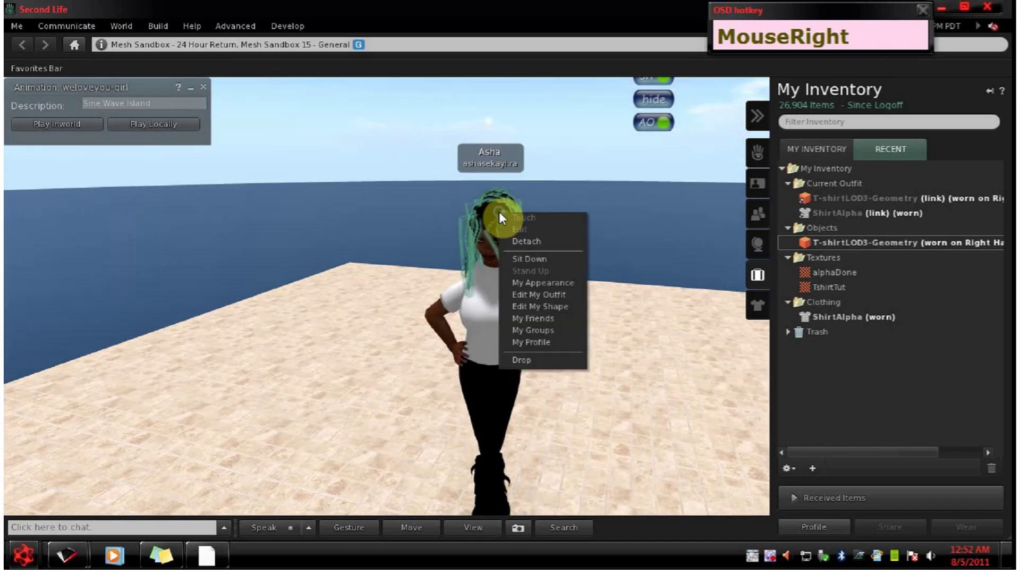
- Edit the worn T-shirt attachment and apply the pink TshirtTut texture to it
{"action": "right_click", "coordinate": [499, 213]}
{"action": "left_click", "coordinate": [538, 229]}
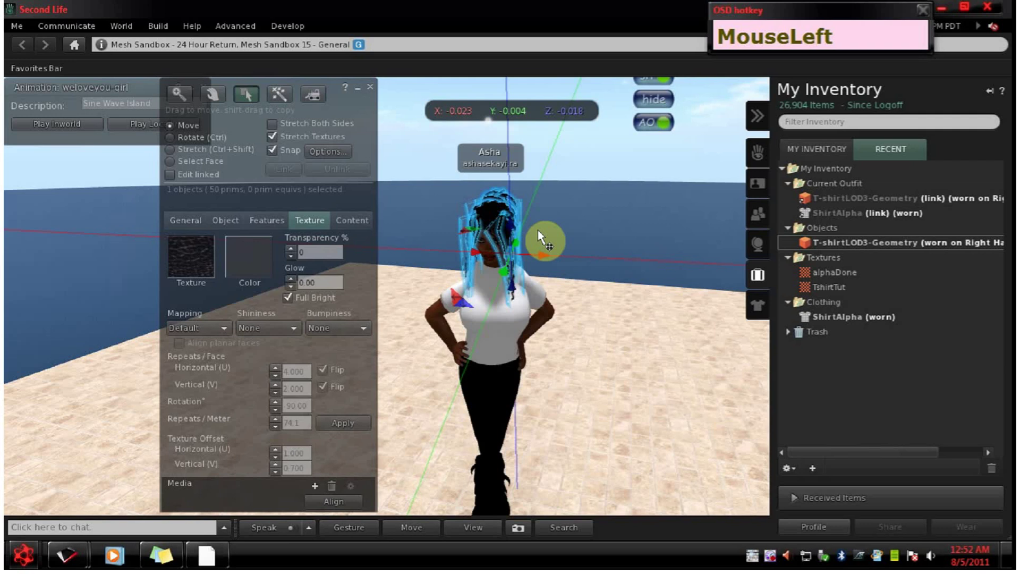
{"action": "left_click", "coordinate": [501, 218]}
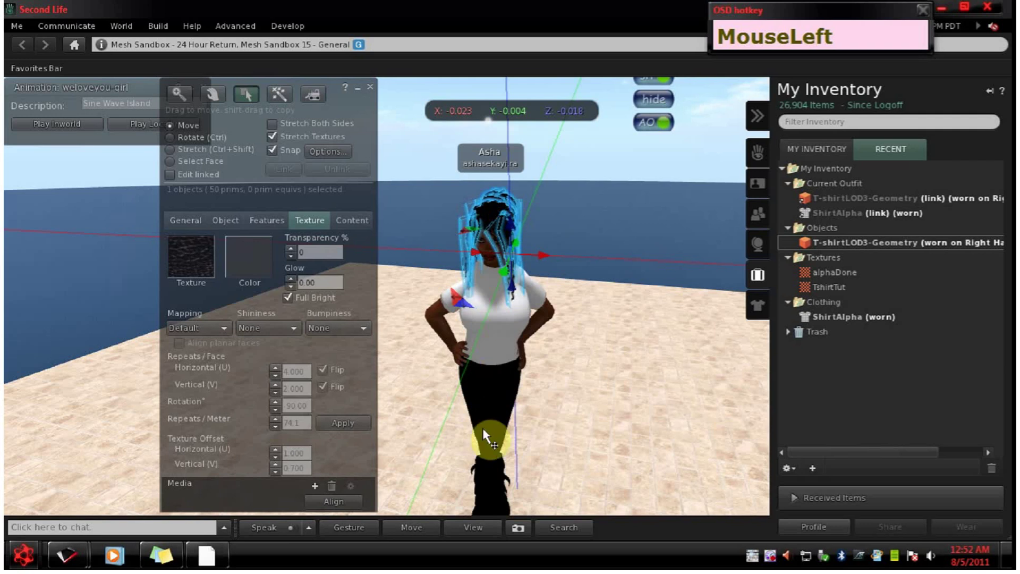
{"action": "left_click", "coordinate": [502, 355]}
{"action": "left_click", "coordinate": [503, 359]}
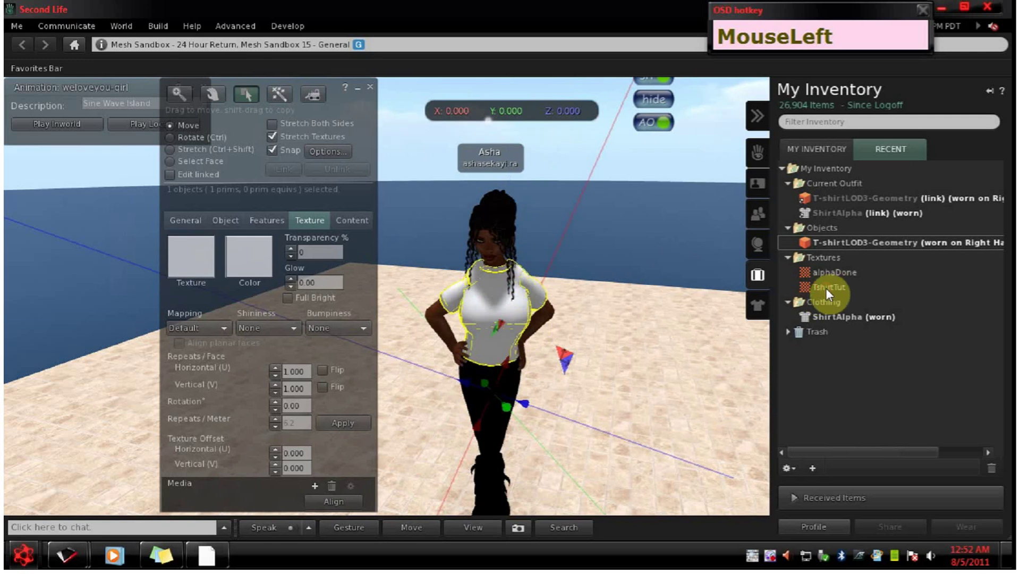
{"action": "left_click_drag", "start_coordinate": [826, 288], "coordinate": [197, 266]}
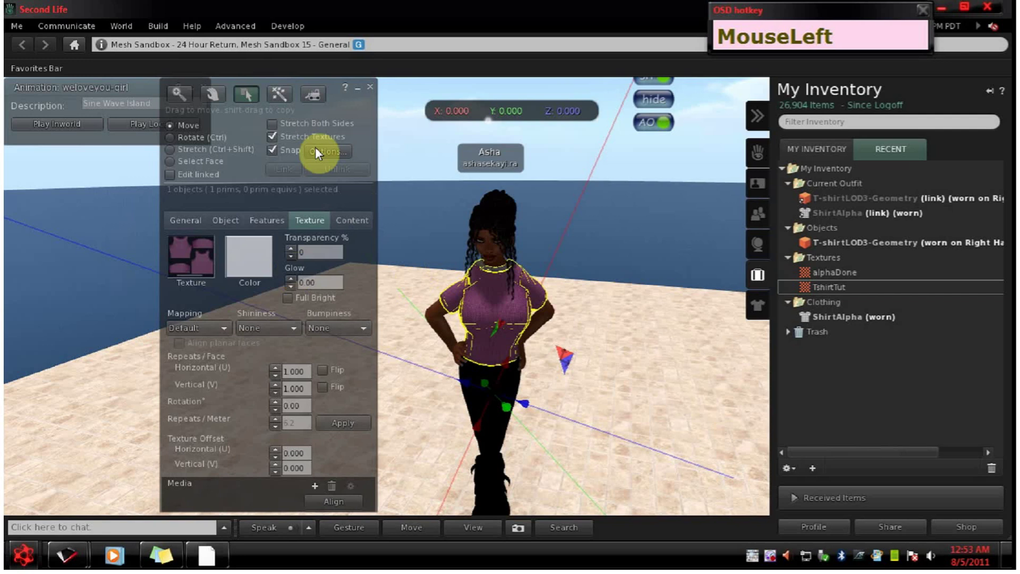
{"action": "left_click", "coordinate": [370, 86]}
{"action": "left_click_drag", "start_coordinate": [372, 90], "coordinate": [581, 388]}
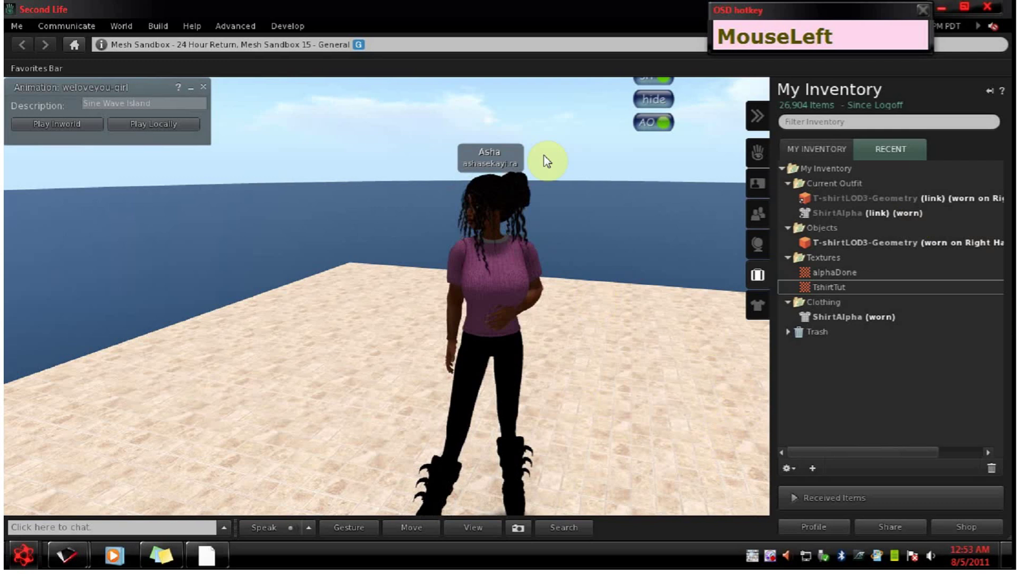
- Turn off the AO and play the weloveyou-girl dance animation in-world
{"action": "left_click", "coordinate": [663, 125]}
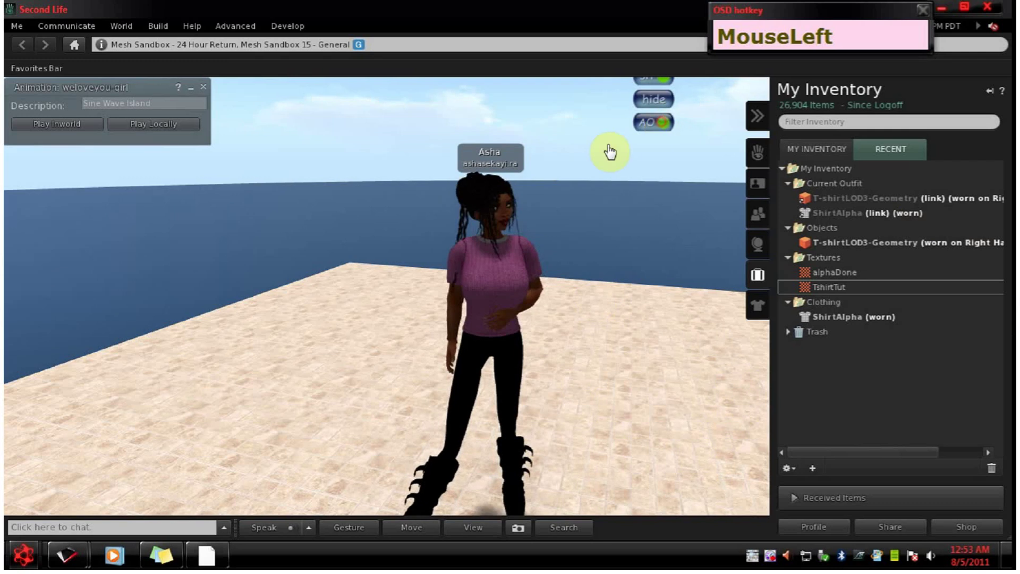
{"action": "left_click", "coordinate": [56, 126]}
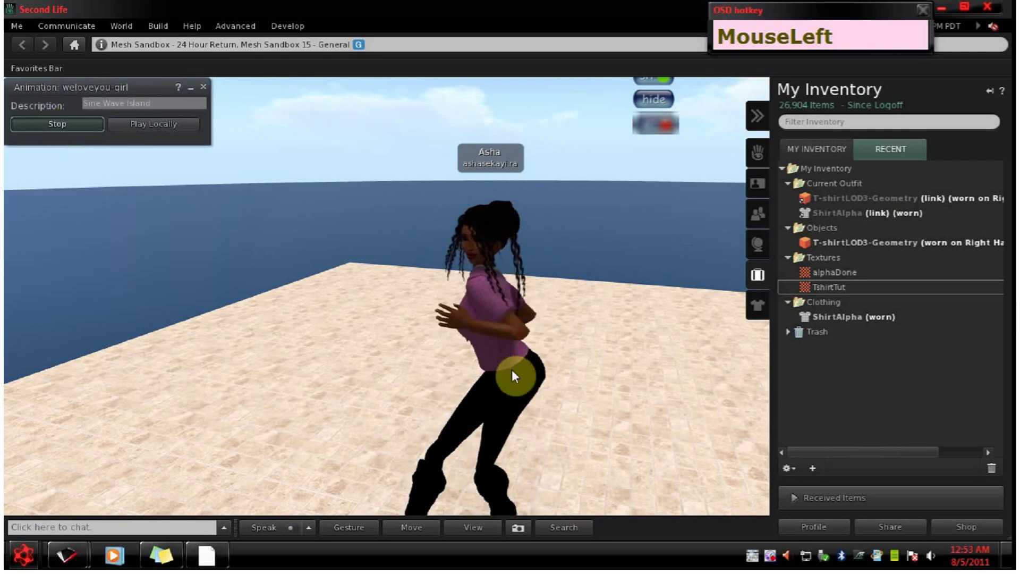